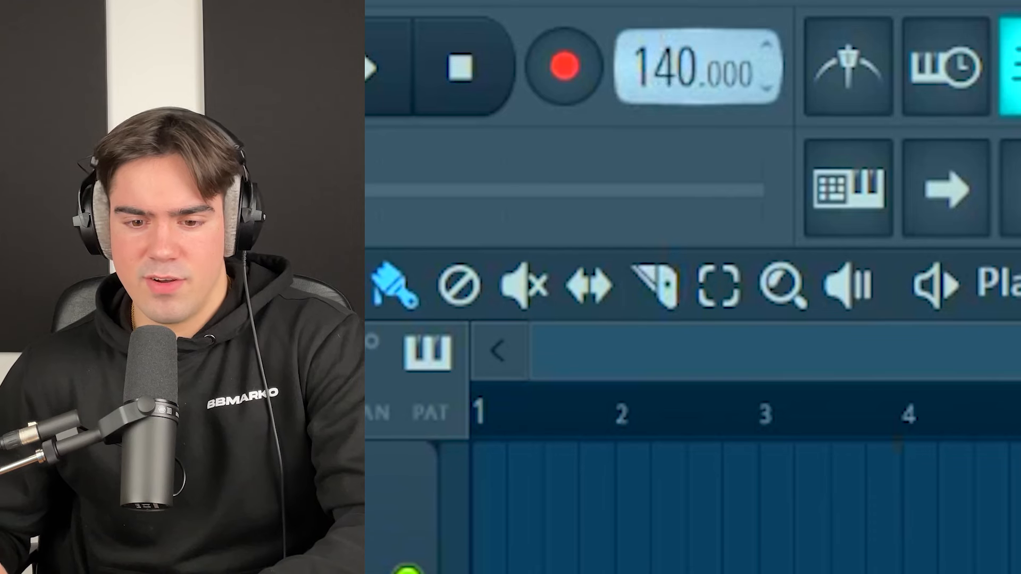
Set the tempo to 120 BPM and draw staggered one-bar E5, G5 and B5 notes in bar 1 of the piano roll
left_click_drag(666, 67, 666, 113)
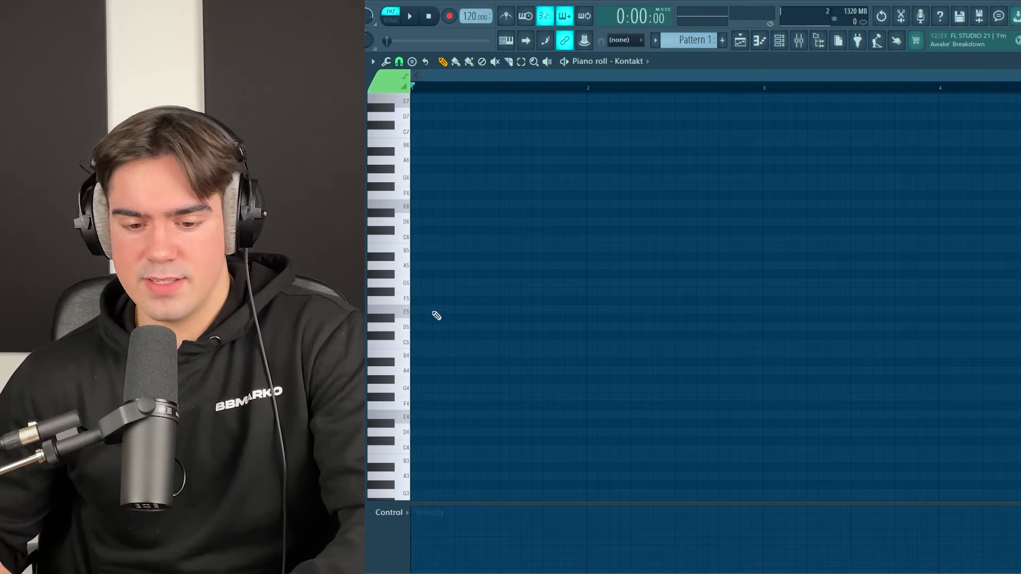
left_click_drag(434, 313, 413, 310)
left_click_drag(430, 311, 583, 318)
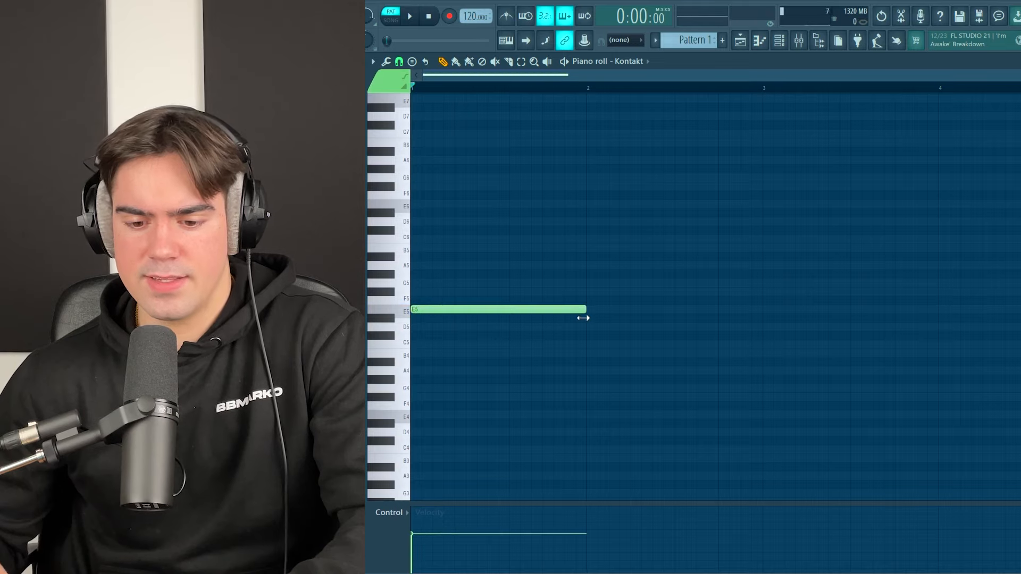
left_click(441, 285)
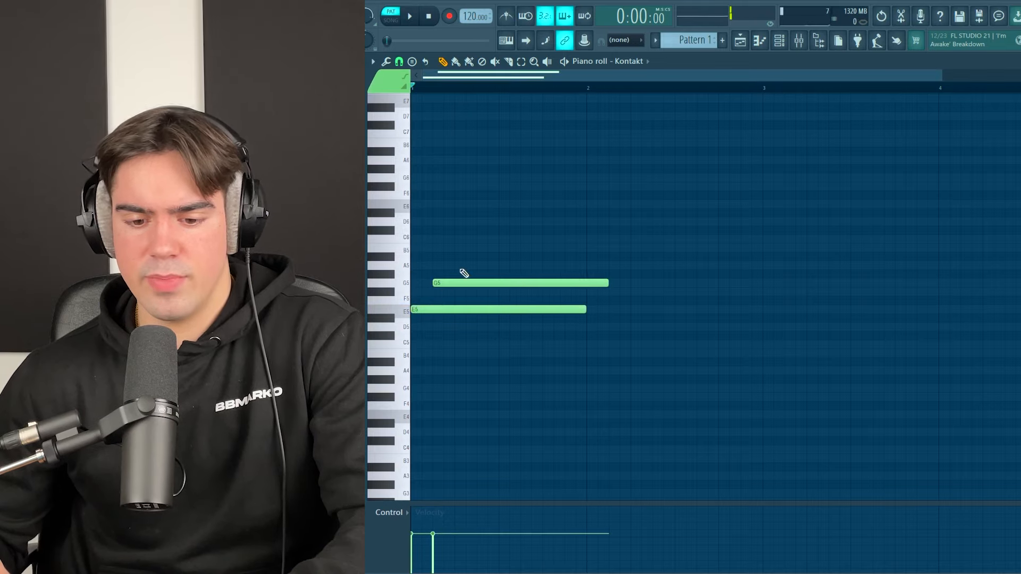
left_click(458, 247)
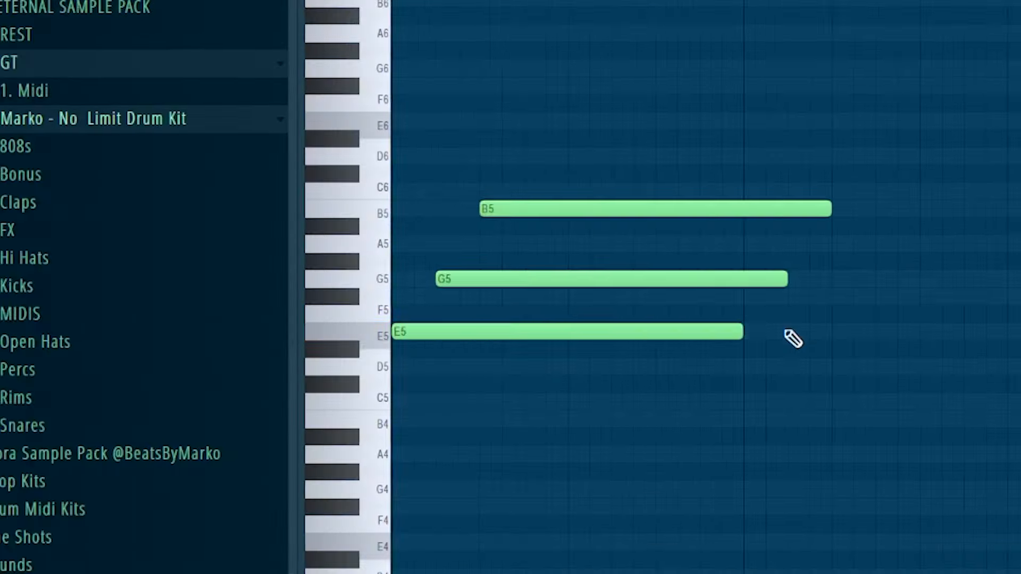
Play back the two-bar melody and examine its notes by selecting groups in bars 1 and 2
key("space")
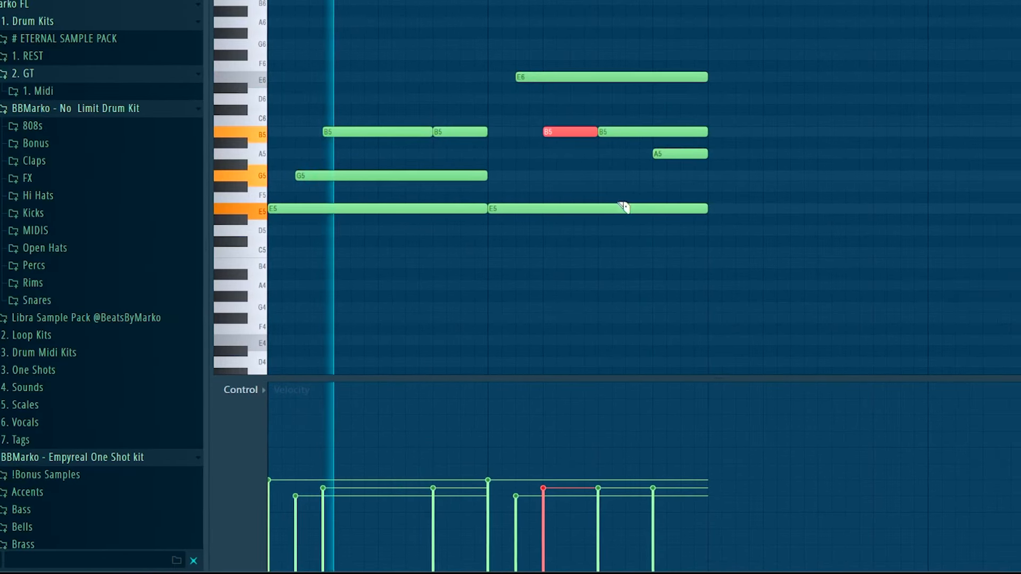
left_click(638, 186)
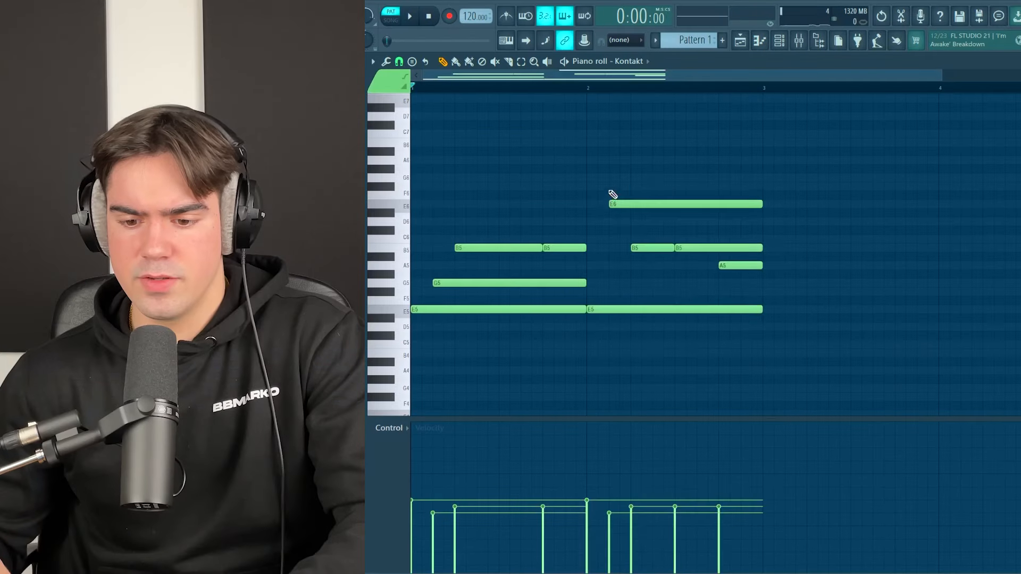
left_click_drag(610, 184, 774, 361)
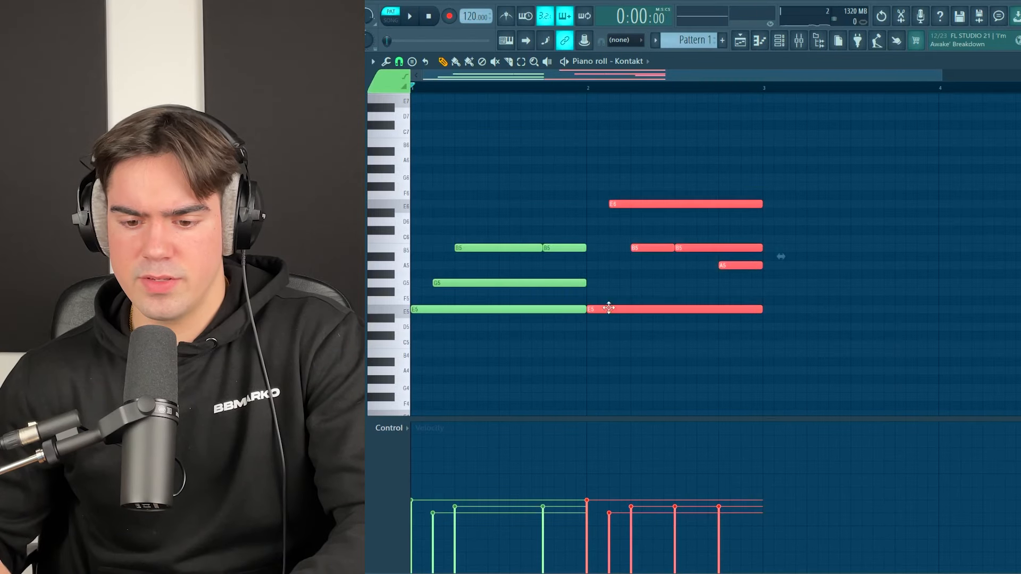
left_click_drag(559, 209, 501, 333)
left_click(687, 237, "ctrl")
left_click_drag(623, 271, 616, 324)
left_click_drag(695, 136, 889, 305)
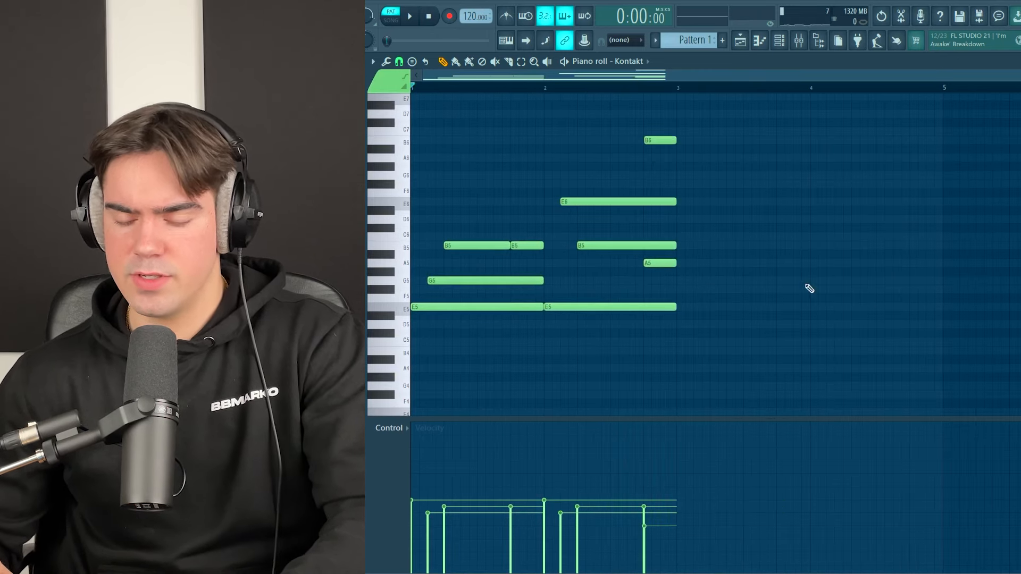
Duplicate the two-bar melody into bars 3 and 4 and lower the copied E5 bass notes to B4
key("ctrl+b")
left_click_drag(775, 321, 825, 308)
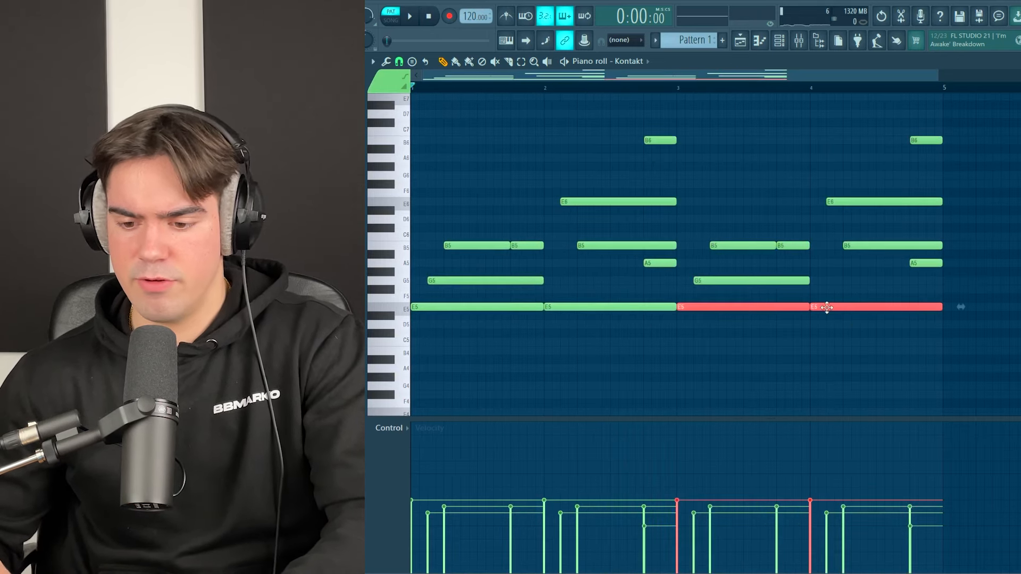
key("shift+Down")
key("shift+Down")
key("shift+Down")
key("shift+Down")
key("shift+Down")
left_click(822, 309, "ctrl")
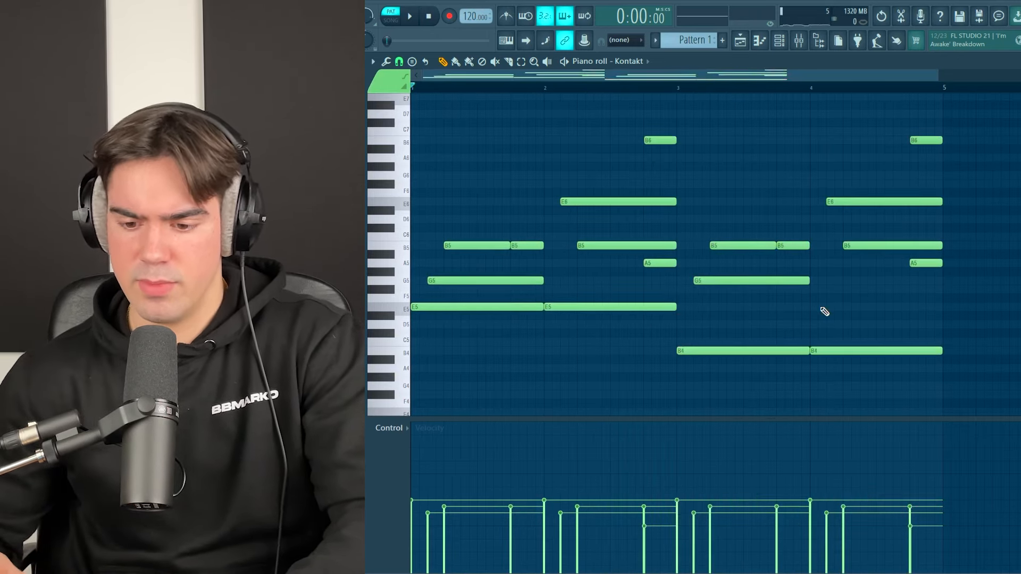
Lower the long E6 note in bar 4 by one octave to E5
left_click_drag(795, 216, 702, 365)
left_click(835, 251, "ctrl")
left_click_drag(849, 172, 907, 237)
left_click(857, 223, "ctrl")
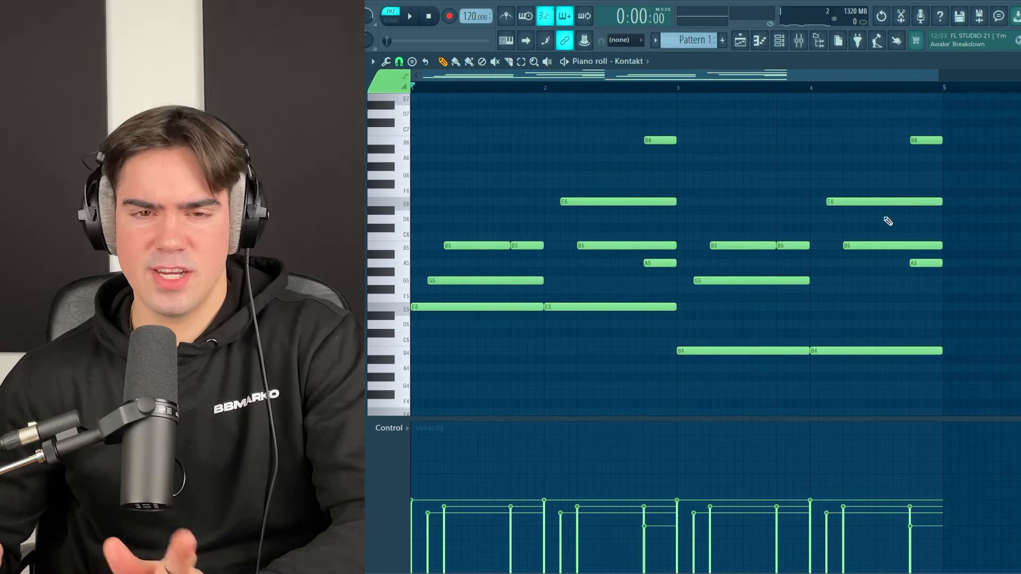
left_click(900, 202, "ctrl")
key("ctrl+Down")
left_click(900, 204, "ctrl")
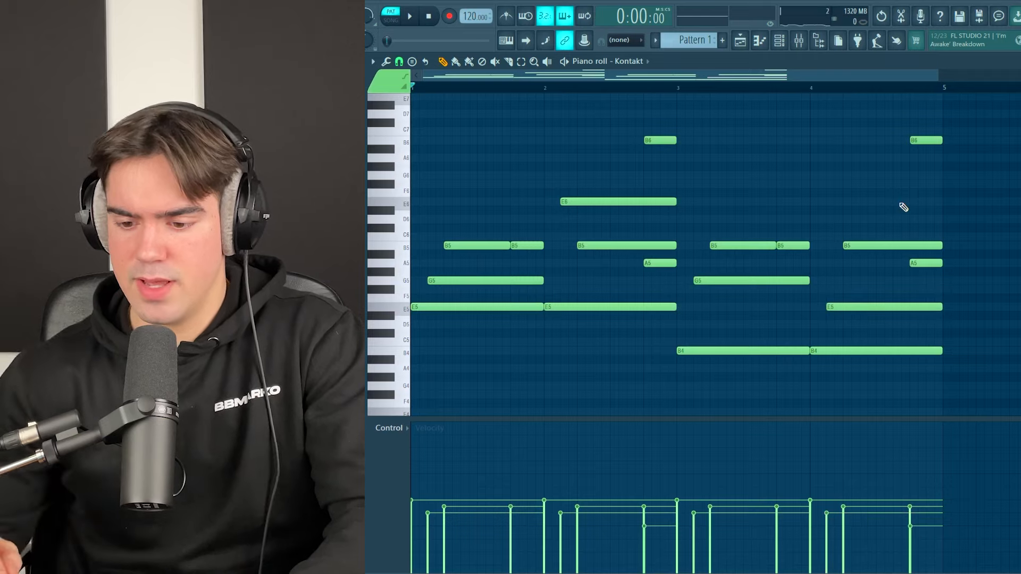
Play the pattern and lower the long B5 note in bar 4 to G5
key("space")
left_click(859, 249, "ctrl")
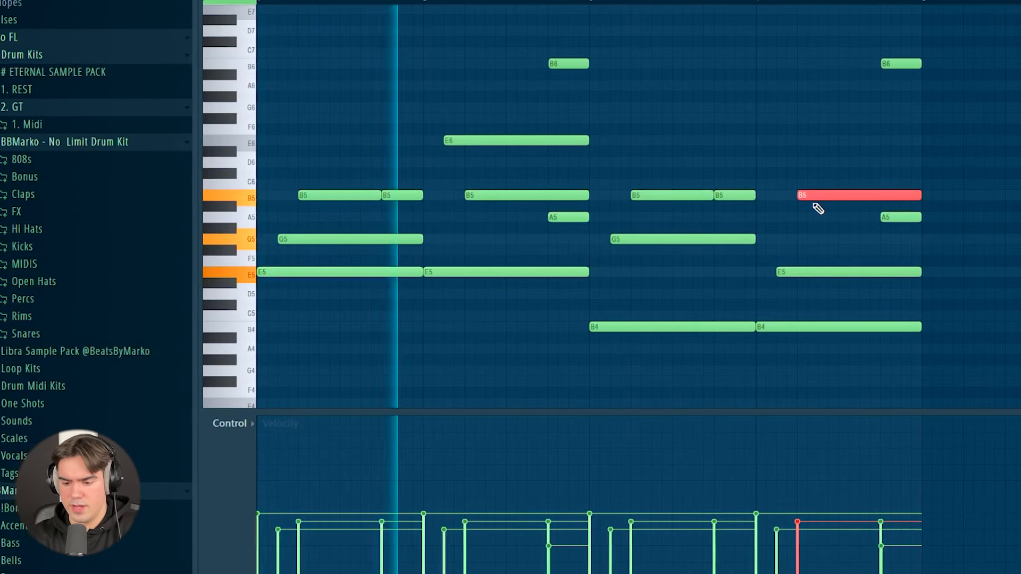
key("shift+Down")
key("shift+Down")
key("shift+Down")
key("shift+Down")
left_click(830, 206, "ctrl")
Lower the short B6 note at the end of bar 4 to E6
left_click(853, 64, "ctrl")
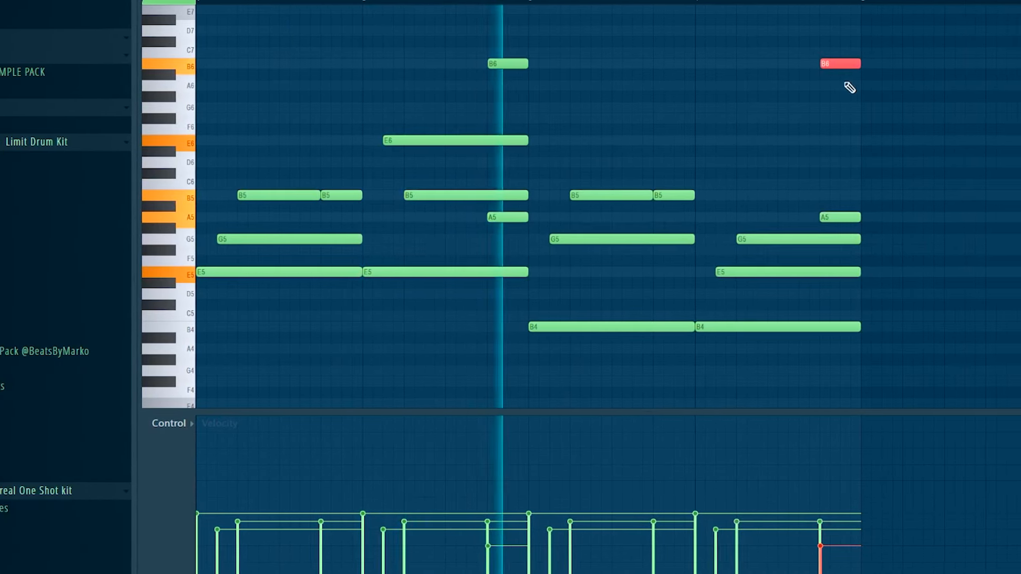
key("ctrl+Down")
key("shift+Up")
key("shift+Up")
key("shift+Up")
key("shift+Up")
key("shift+Up")
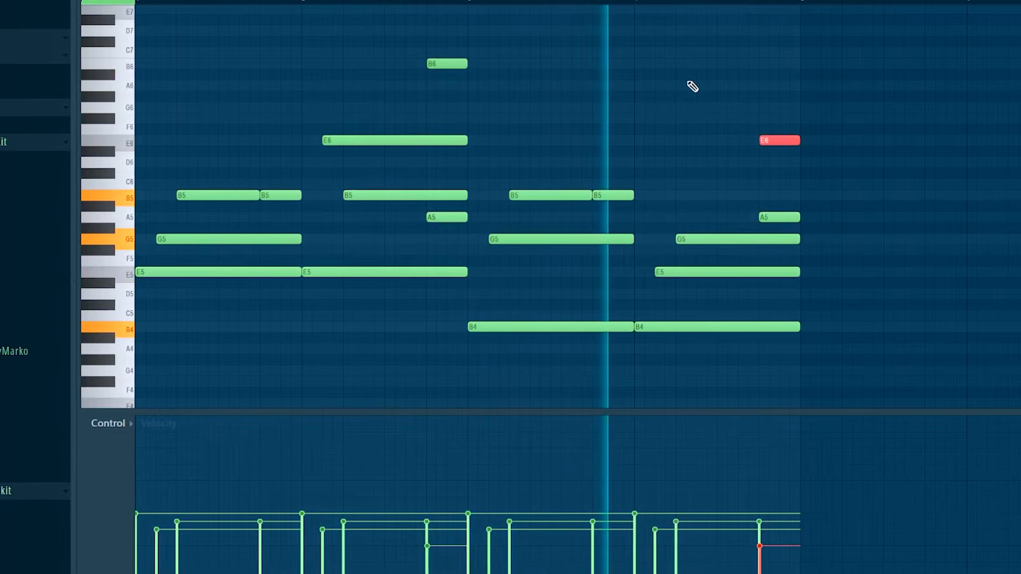
left_click(709, 86, "ctrl")
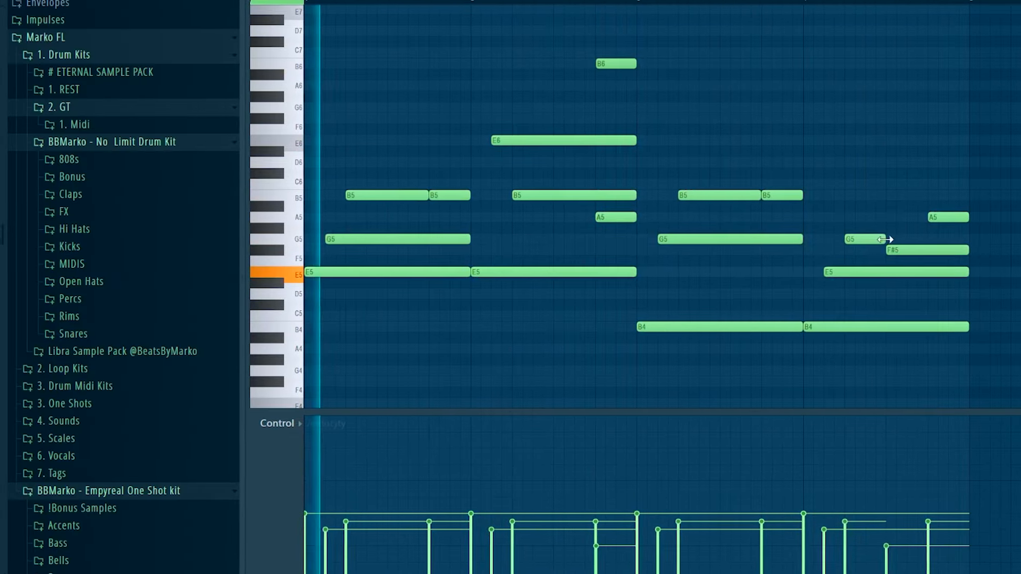
Lengthen the G5 note in bar 4 to the end of the bar and check the repeated melody in bars 5 to 8
left_click_drag(890, 239, 944, 244)
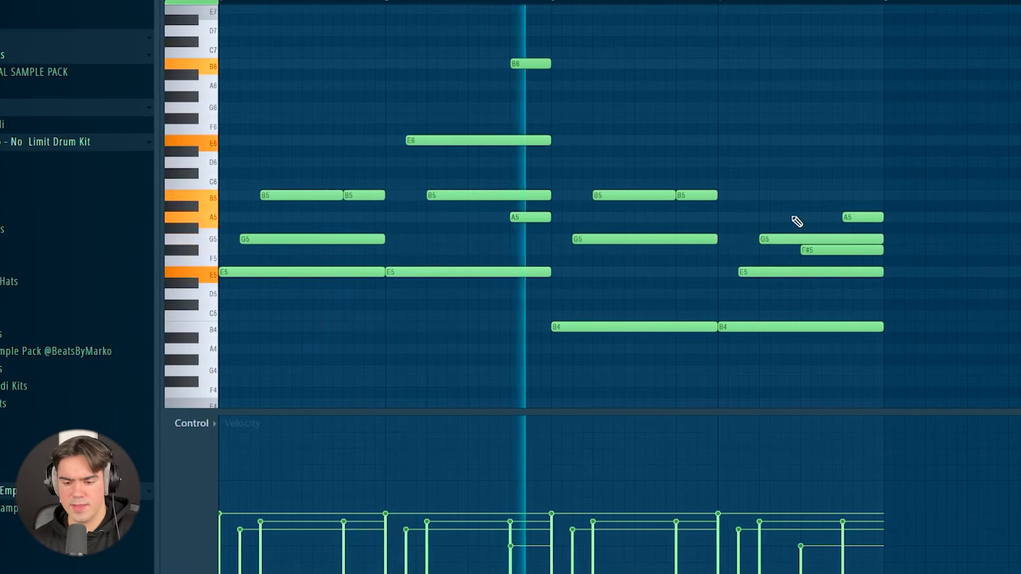
left_click(788, 272)
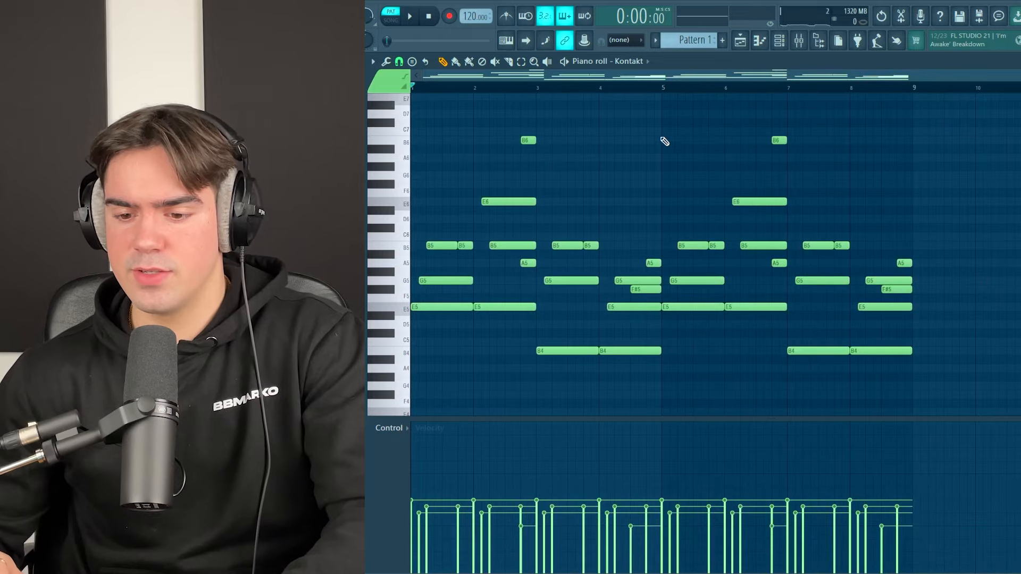
left_click_drag(675, 128, 946, 417)
left_click(937, 214, "ctrl")
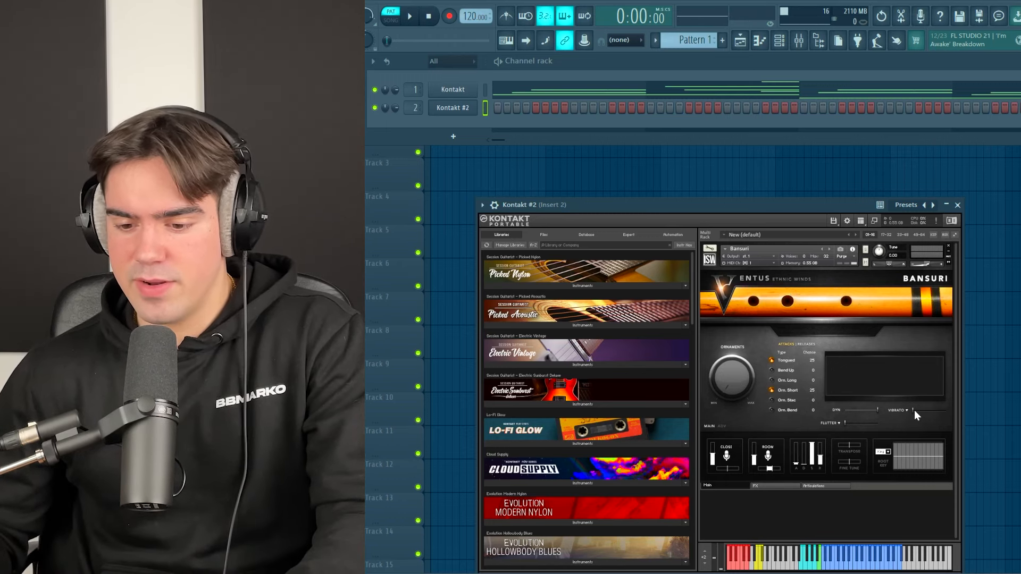
Raise the Bansuri flute's vibrato in Kontakt #2 and set its tuning to 12
left_click_drag(915, 410, 1001, 412)
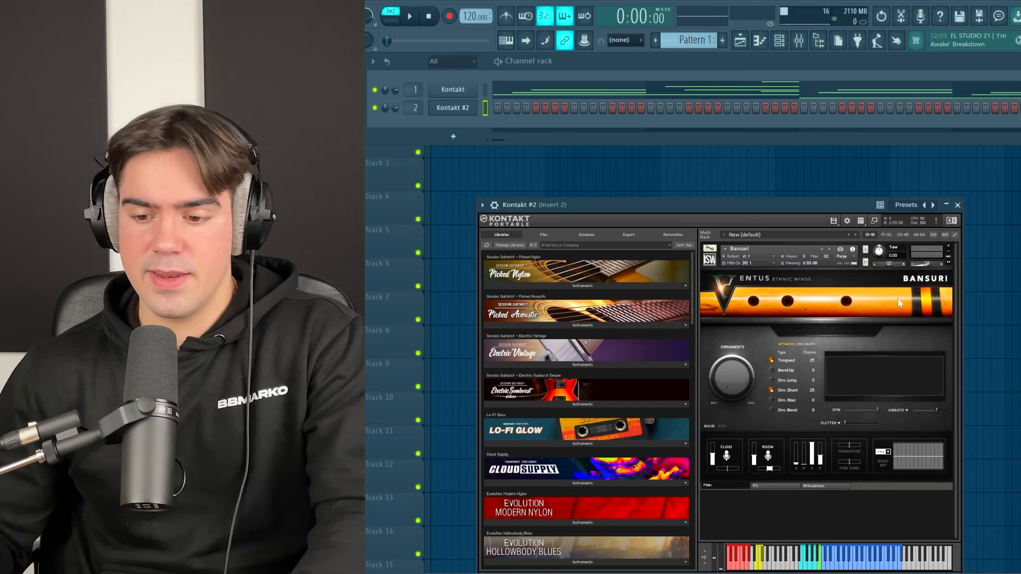
type("12")
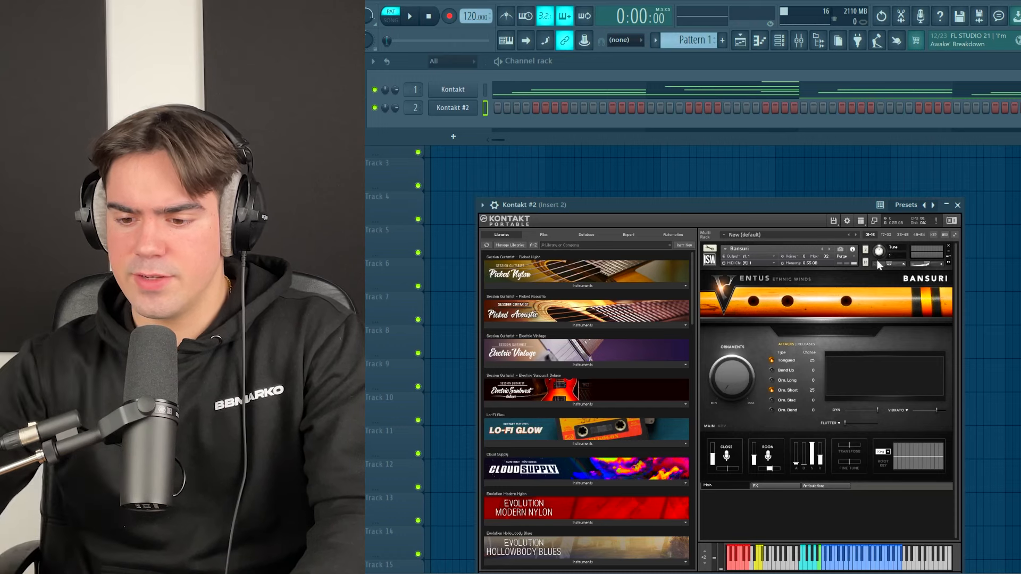
key("Return")
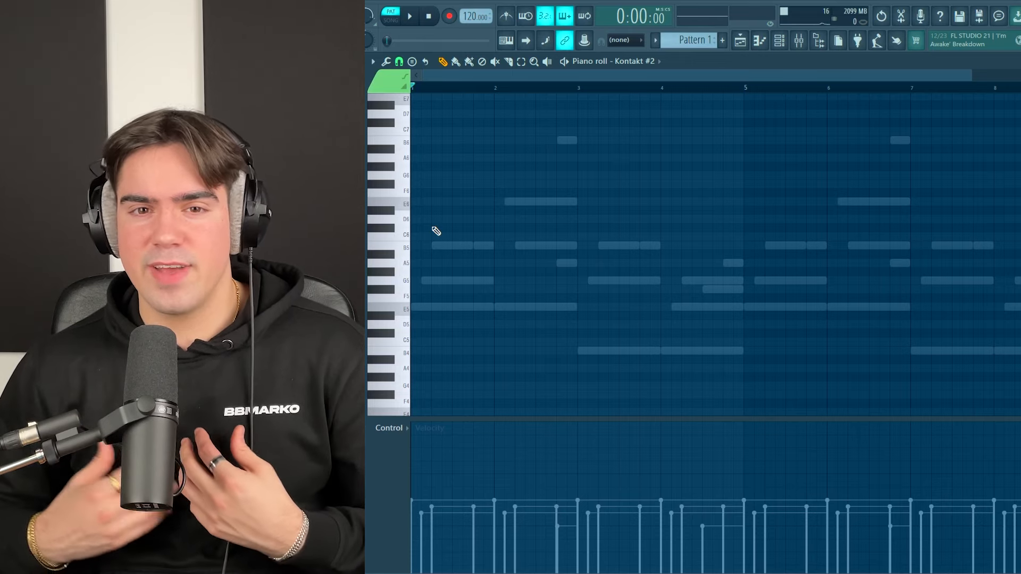
Set the piano roll's snap for Kontakt #2 to 1/3 beat
left_click(399, 61)
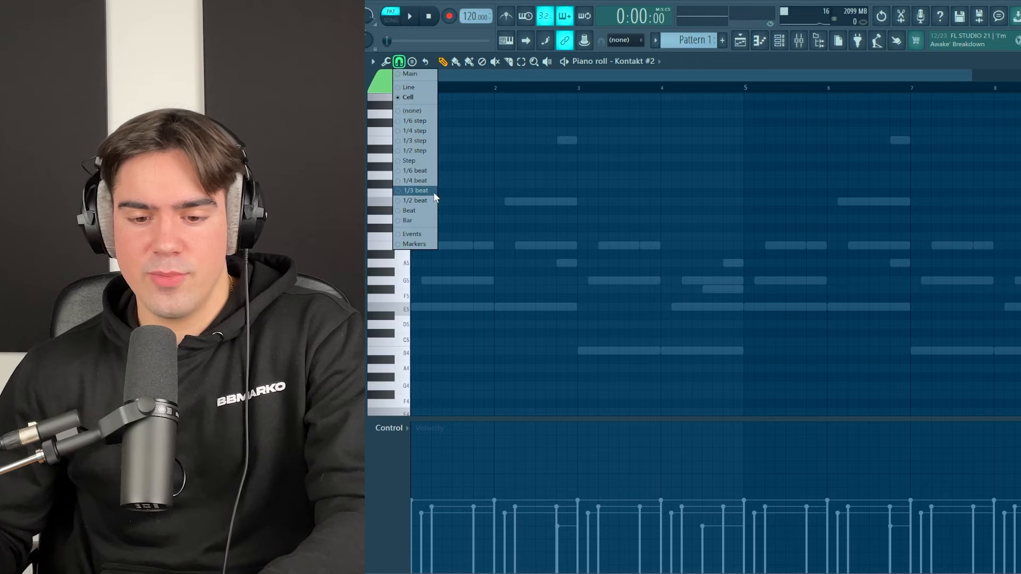
left_click(434, 193)
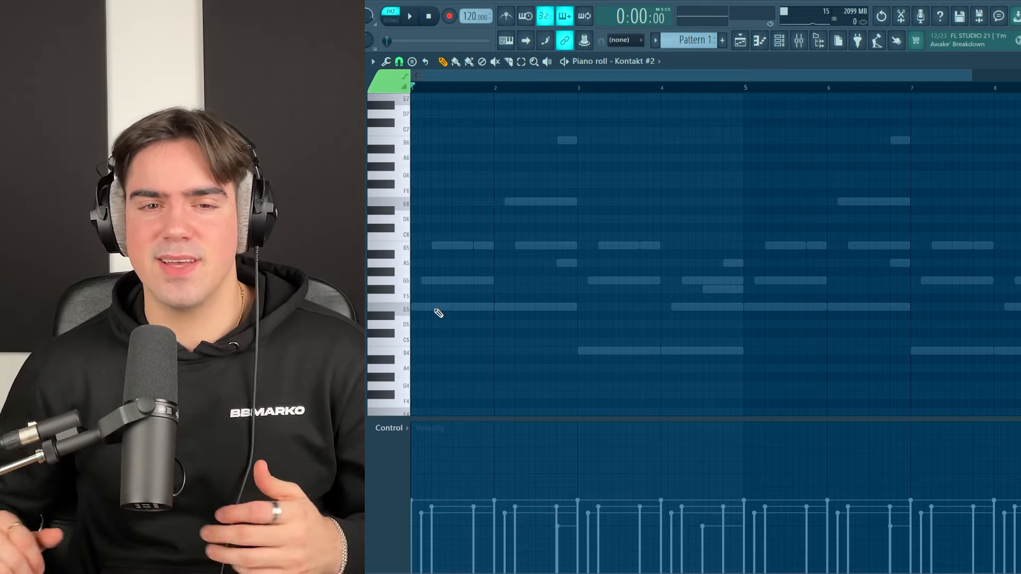
Draw a half-bar E5 note at the start of bar 1 for the Kontakt #2 flute
scroll(439, 314, "up", 2)
mouse_move(825, 133)
left_mouse_down()
mouse_move(815, 173)
mouse_move(529, 366)
mouse_move(448, 376)
left_mouse_up()
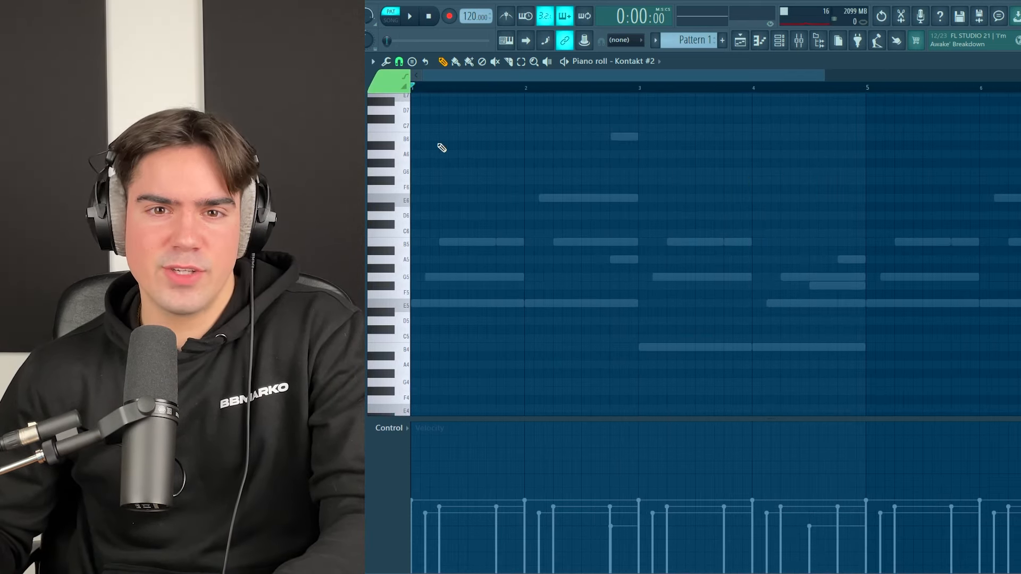
mouse_move(437, 150)
left_mouse_down()
mouse_move(775, 348)
mouse_move(860, 385)
left_mouse_up()
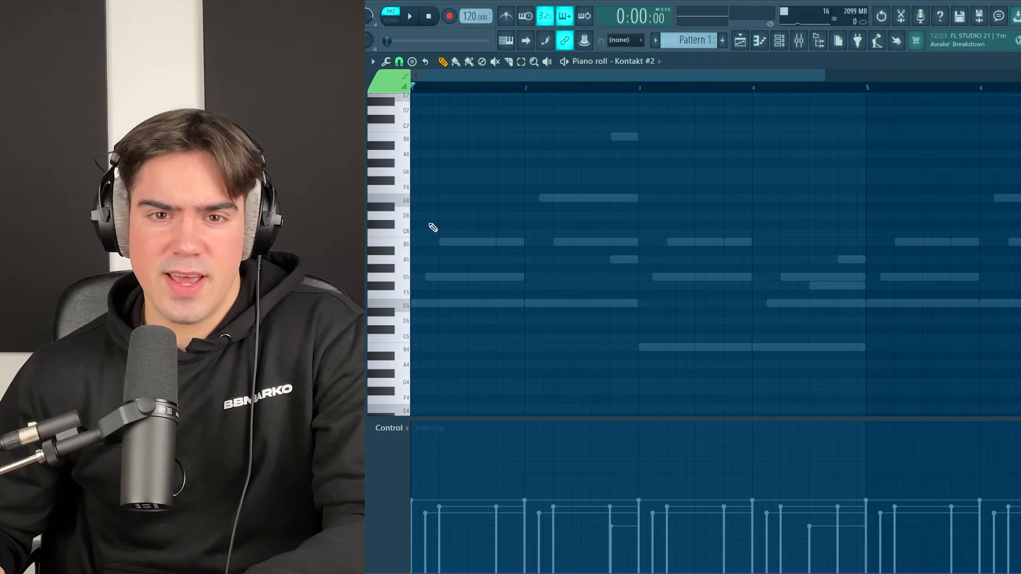
scroll(509, 219, "up", 2)
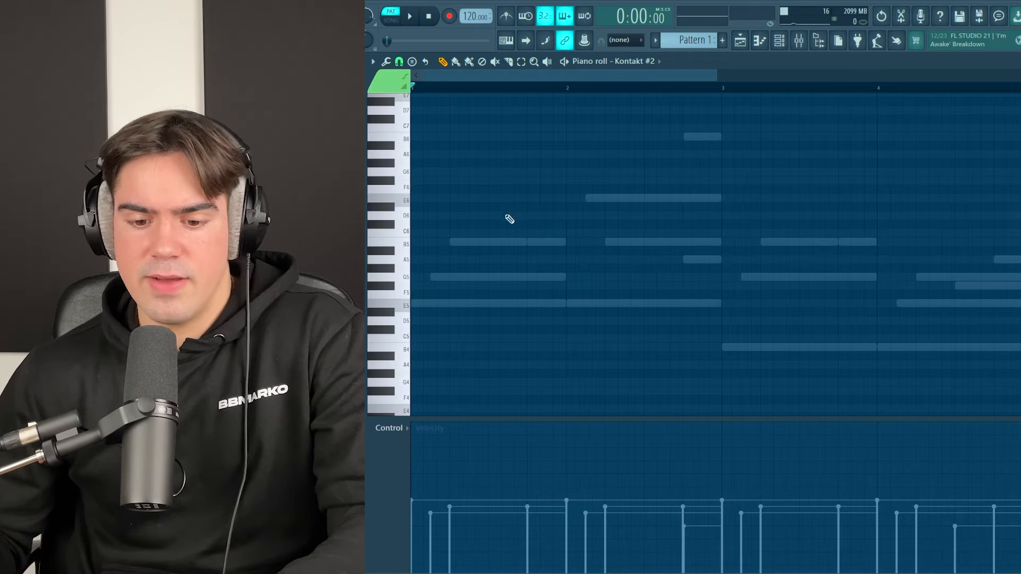
left_click_drag(522, 203, 410, 343)
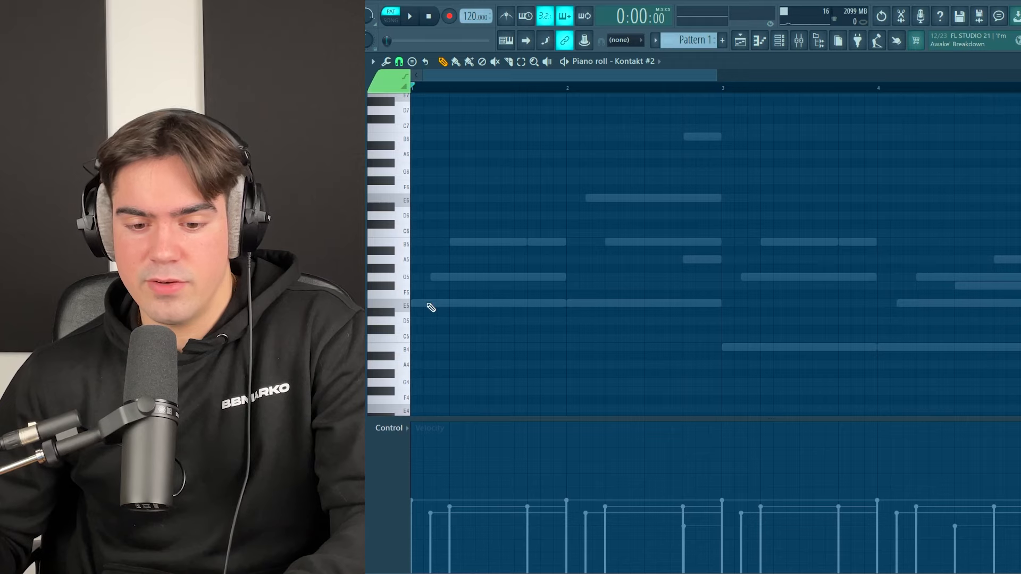
left_click(431, 308)
Try stacking G5 and B5 notes above the E5 at the start of bar 1
left_click_drag(428, 277, 419, 277)
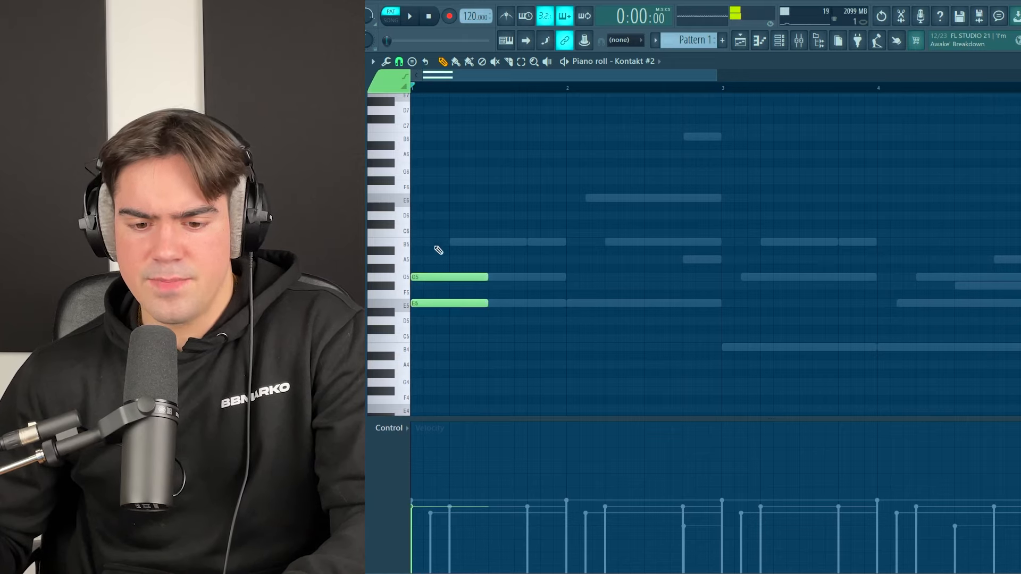
left_click(433, 243)
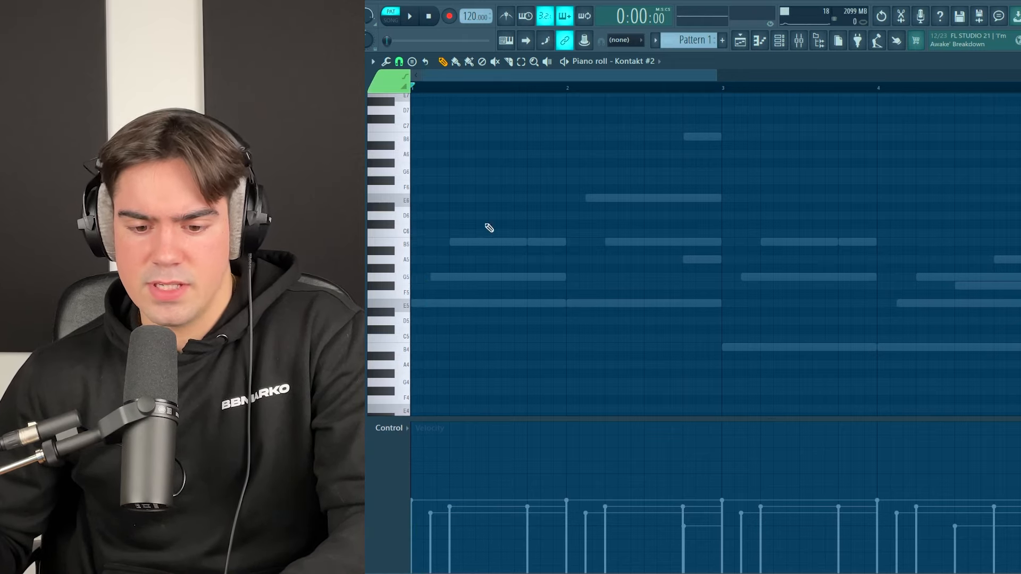
left_click_drag(481, 195, 421, 334)
key("ctrl+z")
key("ctrl+z")
key("ctrl+z")
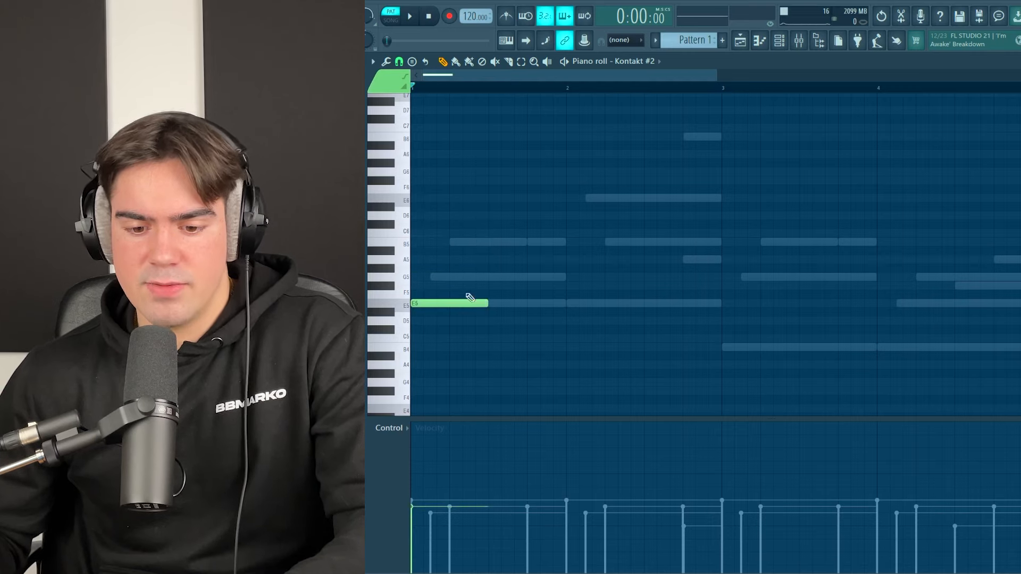
left_click_drag(496, 247, 468, 334)
left_click(469, 334, "ctrl")
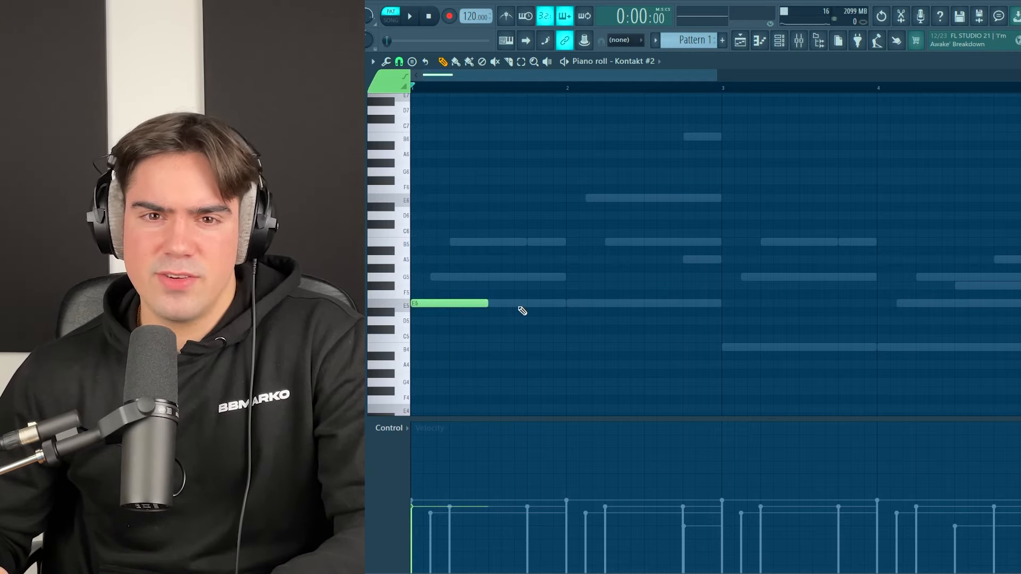
key("ctrl+a")
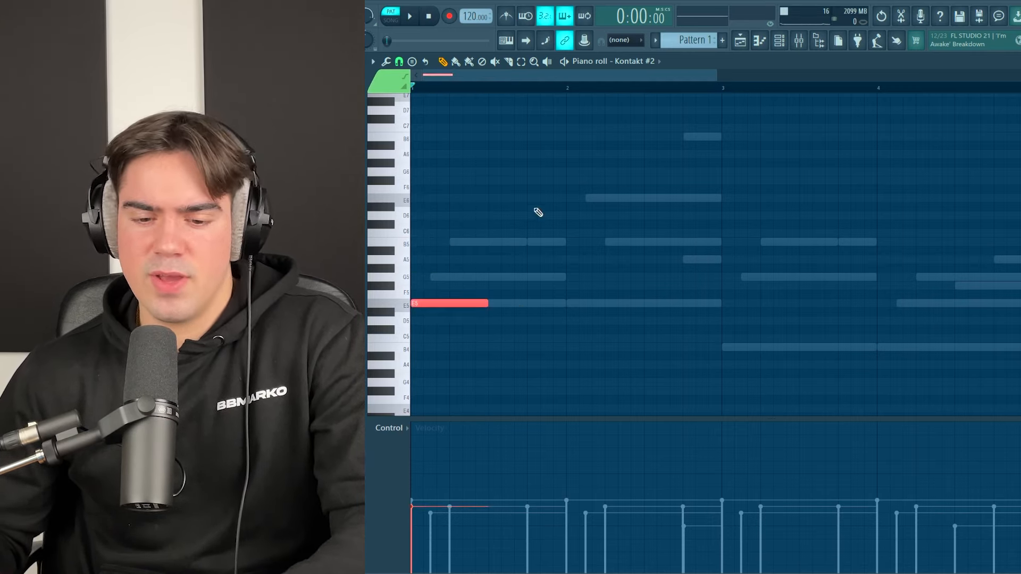
key("ctrl+d")
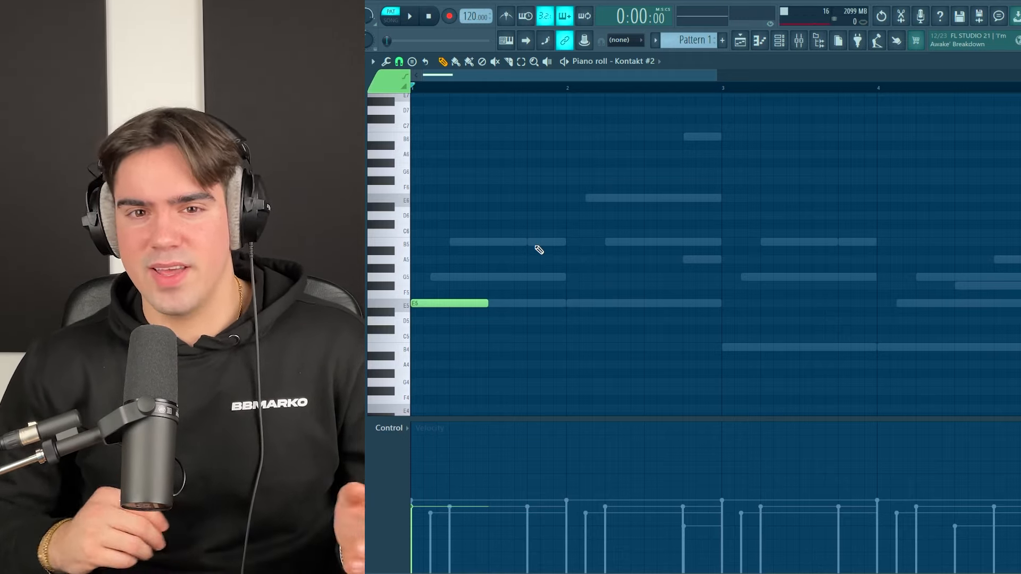
scroll(539, 250, "up", 1)
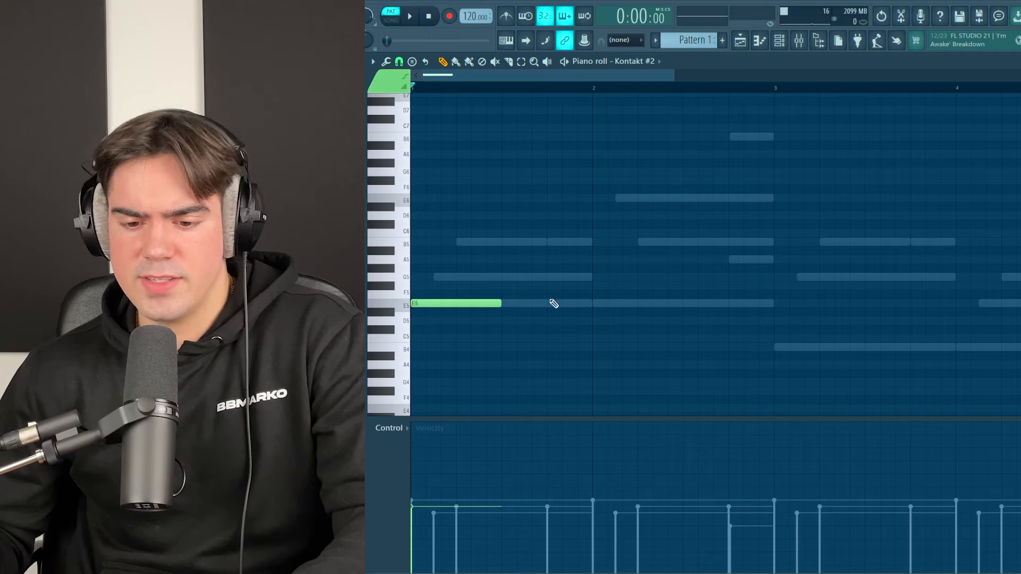
left_click_drag(534, 263, 445, 326)
left_click(621, 323, "ctrl")
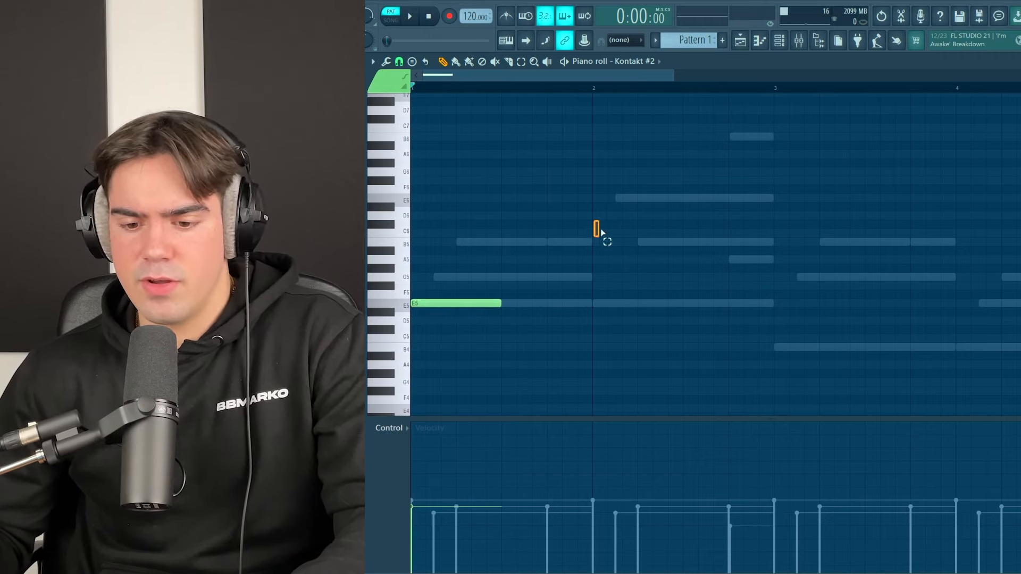
left_click_drag(601, 230, 683, 246)
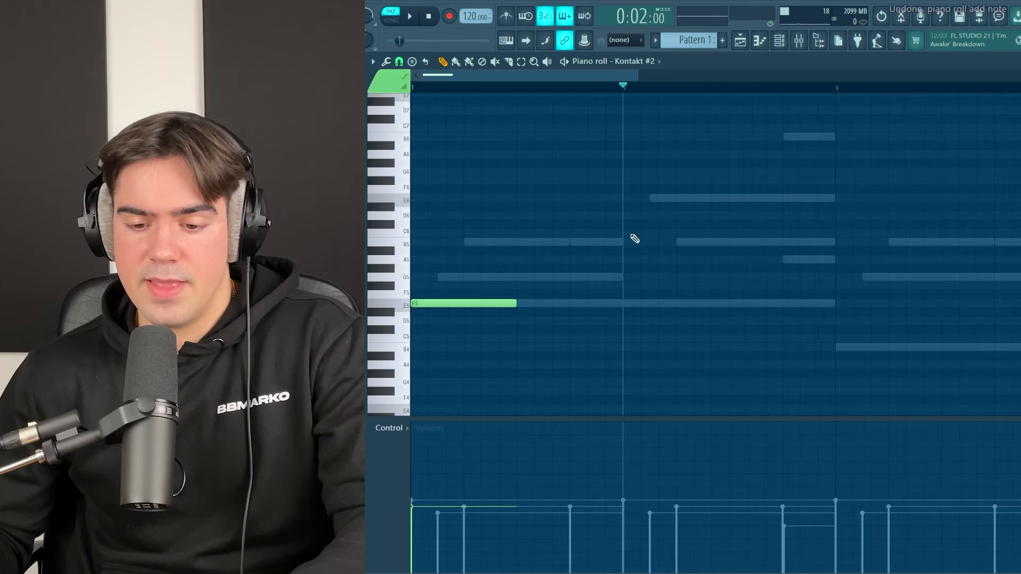
Place three evenly spaced C6 notes from the start of bar 2 by duplicating one note, each trimmed to 1/3 beat
left_click(632, 233)
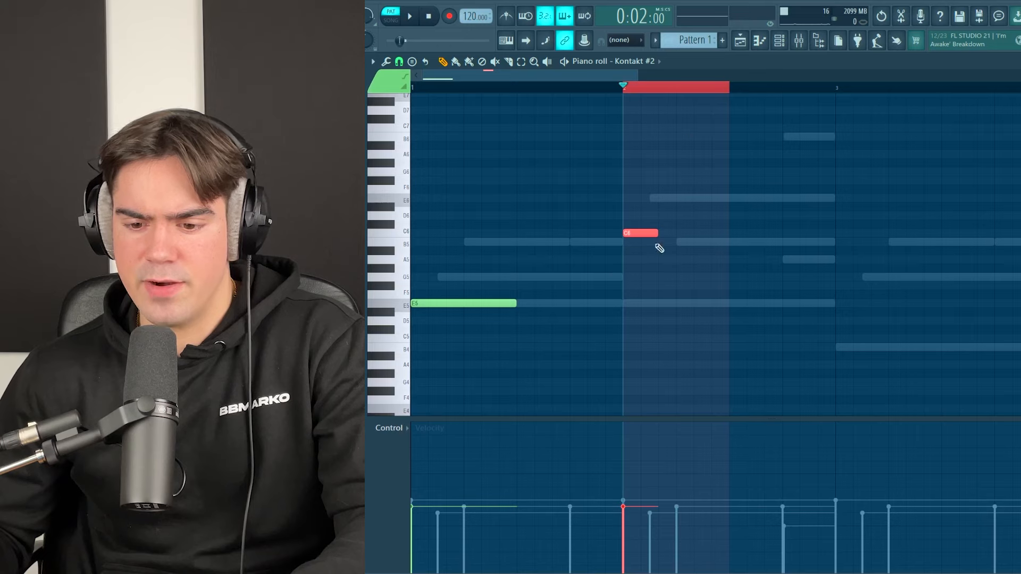
left_click_drag(668, 219, 615, 265)
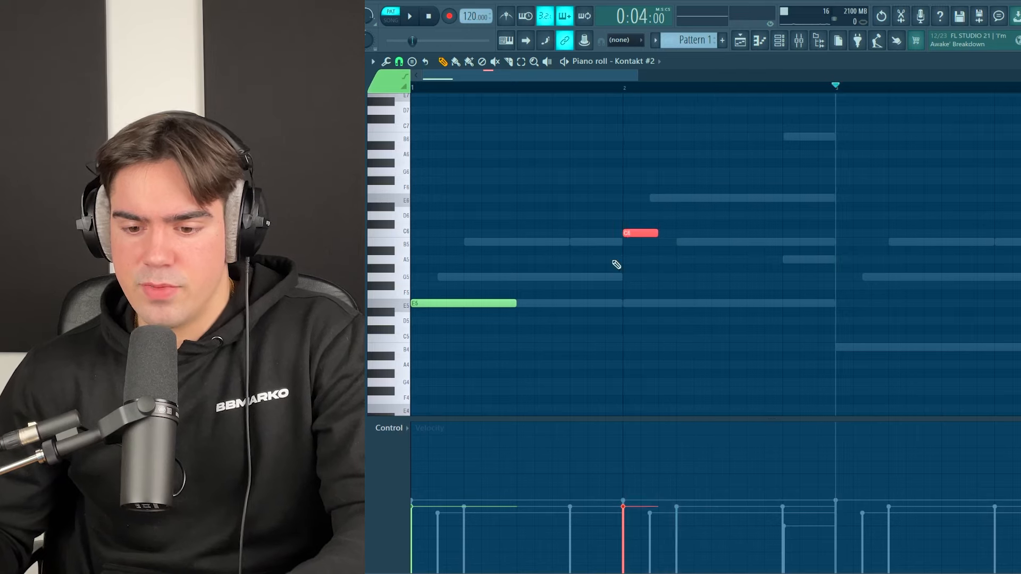
key("ctrl+b")
key("ctrl+b")
left_click_drag(732, 89, 627, 105)
left_click_drag(645, 212, 729, 281)
left_click_drag(757, 168, 614, 274)
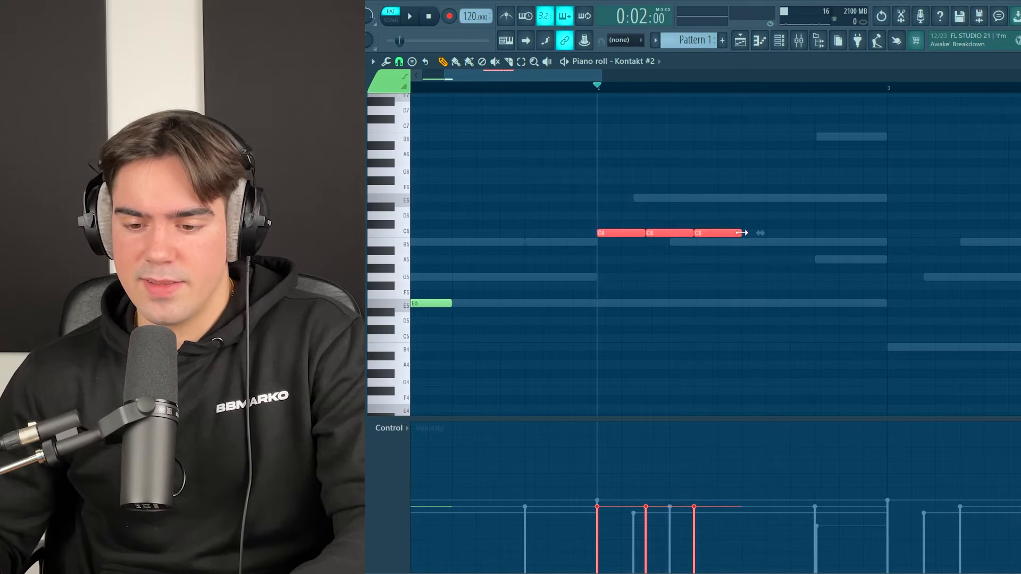
left_click_drag(742, 233, 703, 237)
left_click_drag(736, 88, 623, 92)
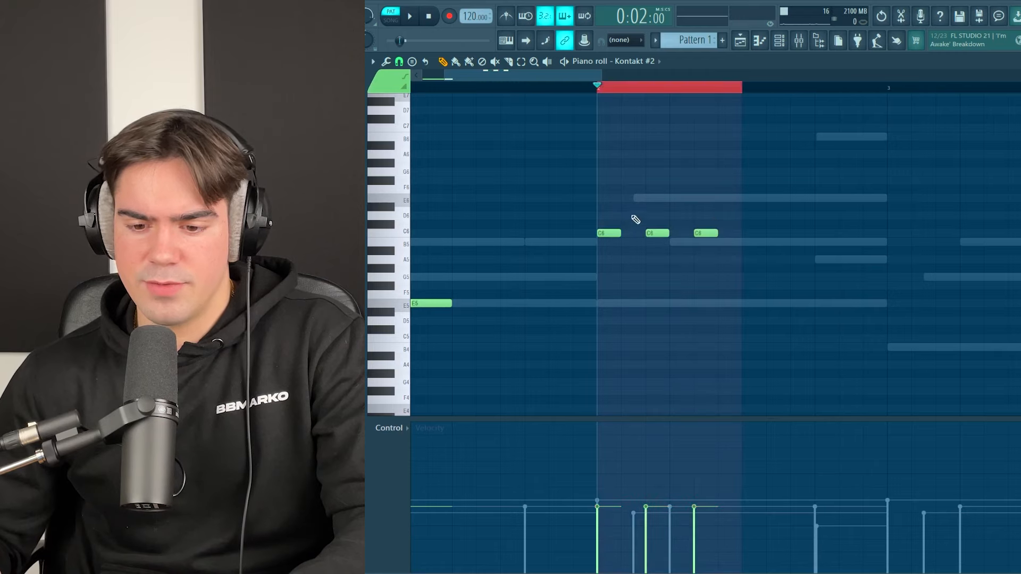
Lower the second of the three C6 notes in bar 2 to B5 and the third to A5
left_click_drag(734, 262, 641, 254)
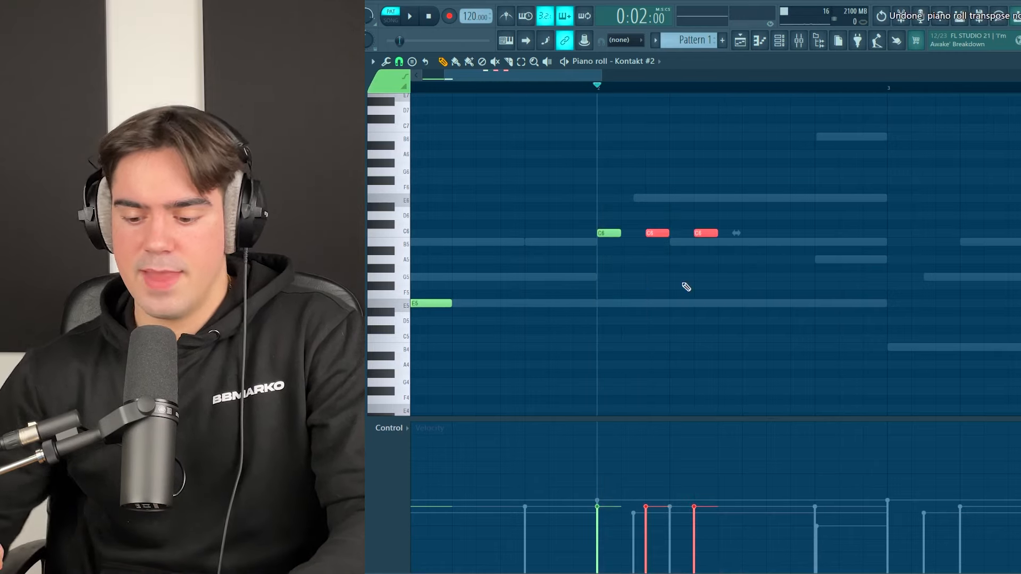
key("shift+Down")
left_click(661, 243, "ctrl")
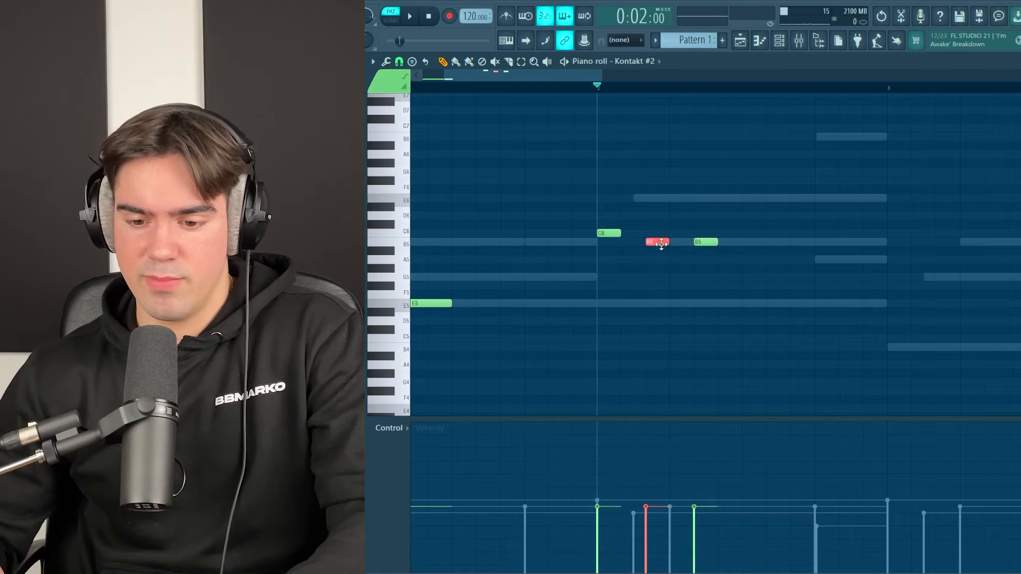
left_click(706, 243, "ctrl")
key("shift+Down")
key("shift+Down")
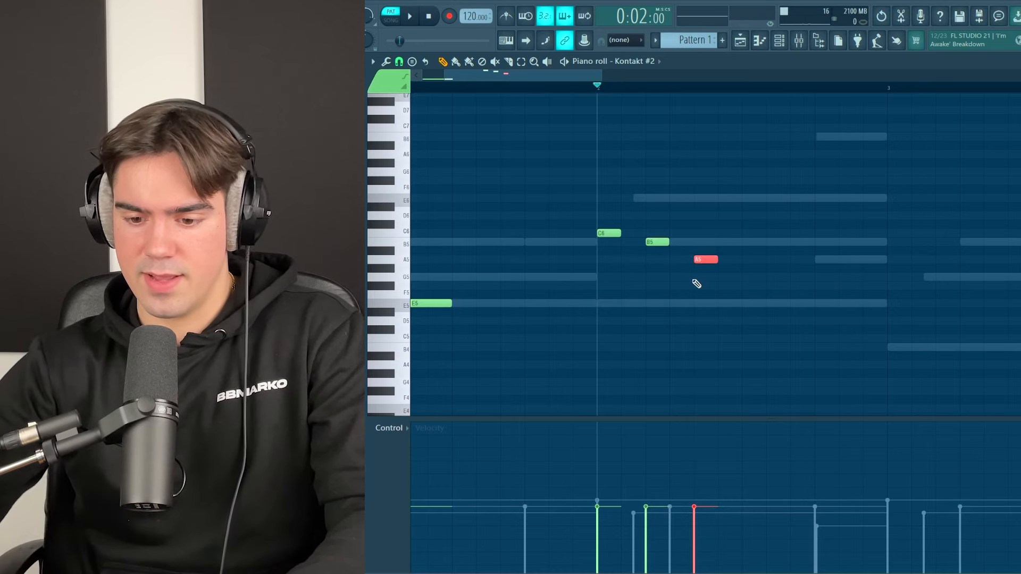
left_click(719, 289, "ctrl")
Add a half-bar G5 note after the A5, filling the second half of bar 2
scroll(722, 291, "down", 3)
scroll(693, 268, "up", 2)
left_click_drag(671, 168, 781, 312)
left_click_drag(693, 278, 718, 252)
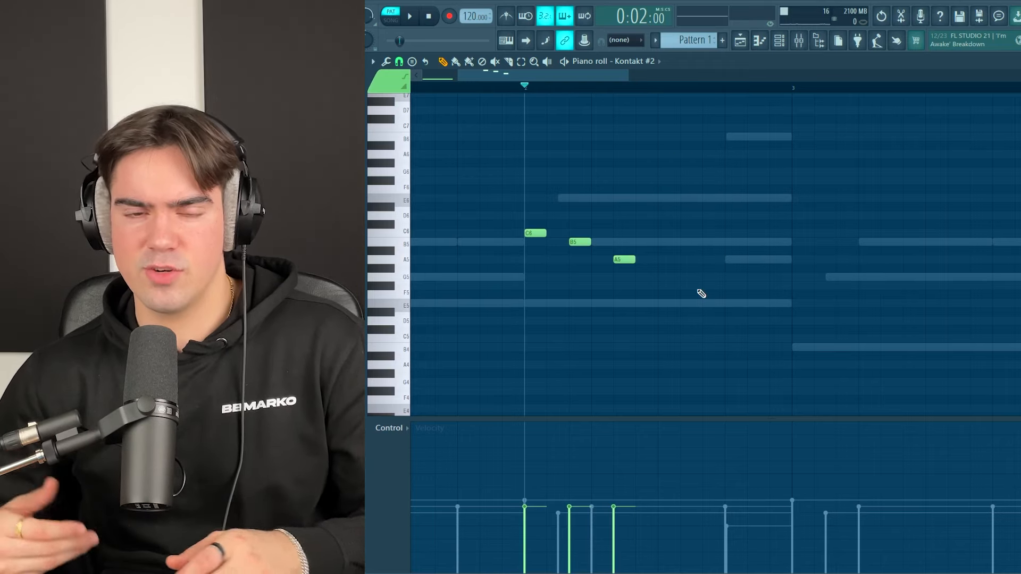
left_click(667, 277)
left_click_drag(709, 279, 782, 286)
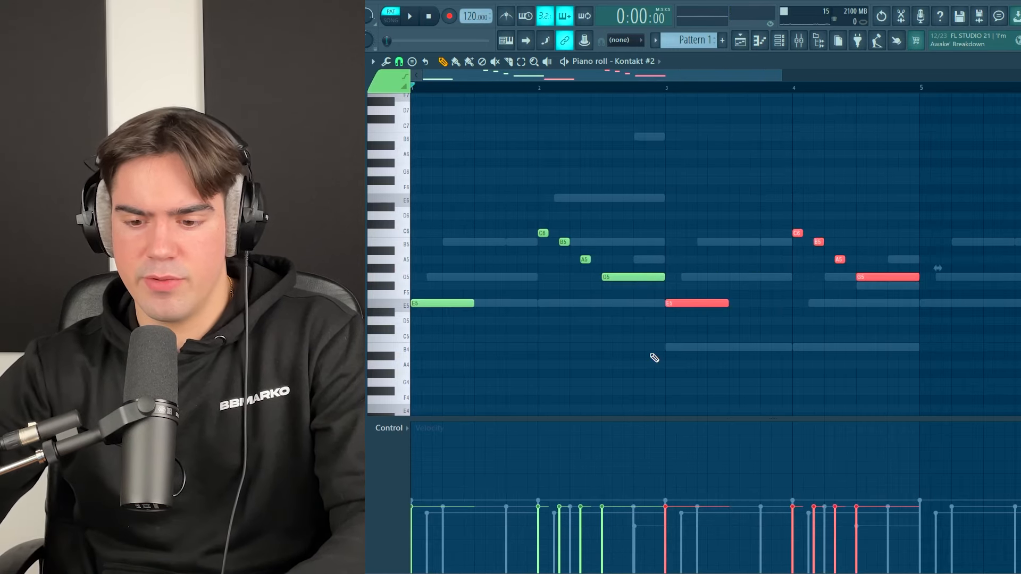
Transpose the copied flute phrase in bars 3 and 4 down five semitones and up one octave, so it starts on B5
key("Down")
key("Down")
key("Down")
key("Down")
key("Down")
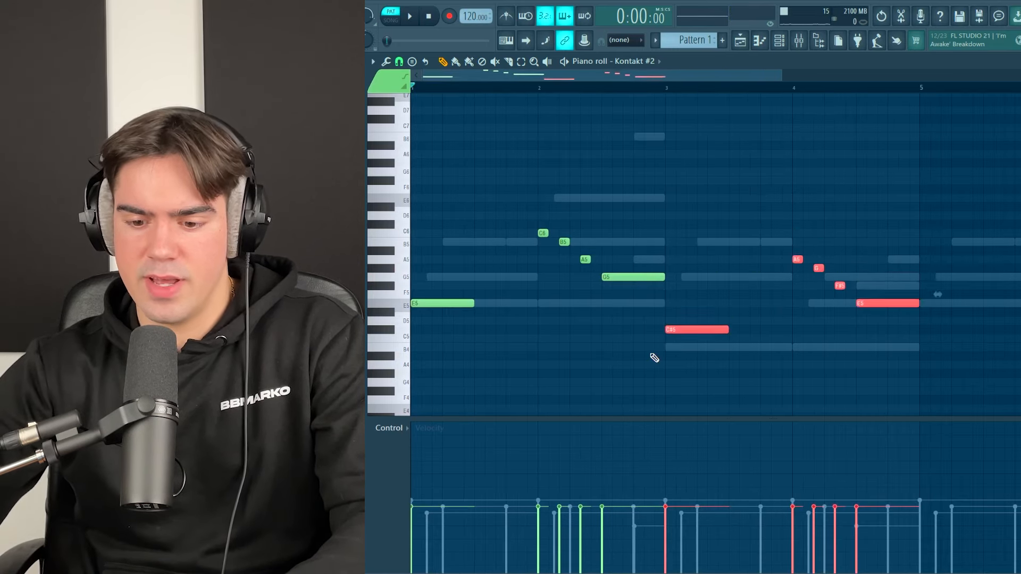
key("ctrl+Up")
left_click(1006, 270, "ctrl")
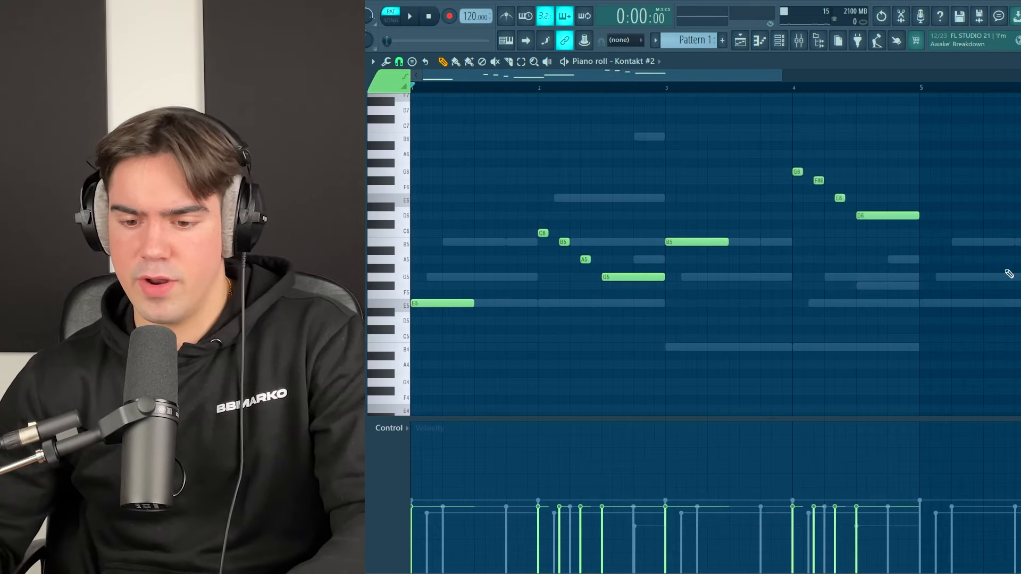
Try the B5 note at the start of bar 3 one octave lower and move it back up
left_click_drag(674, 232, 701, 250)
left_click_drag(576, 240, 573, 246)
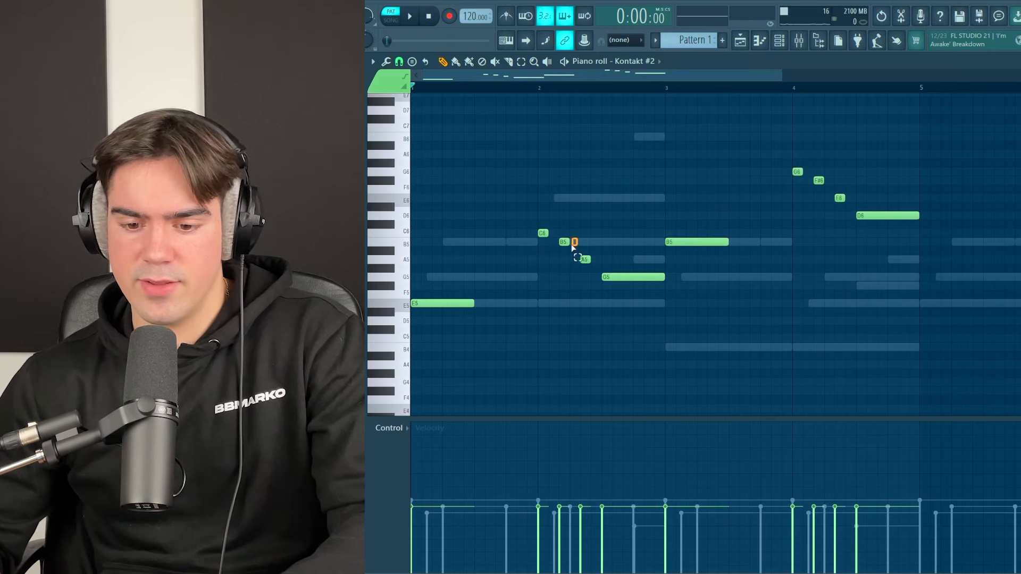
left_click_drag(701, 226, 679, 246)
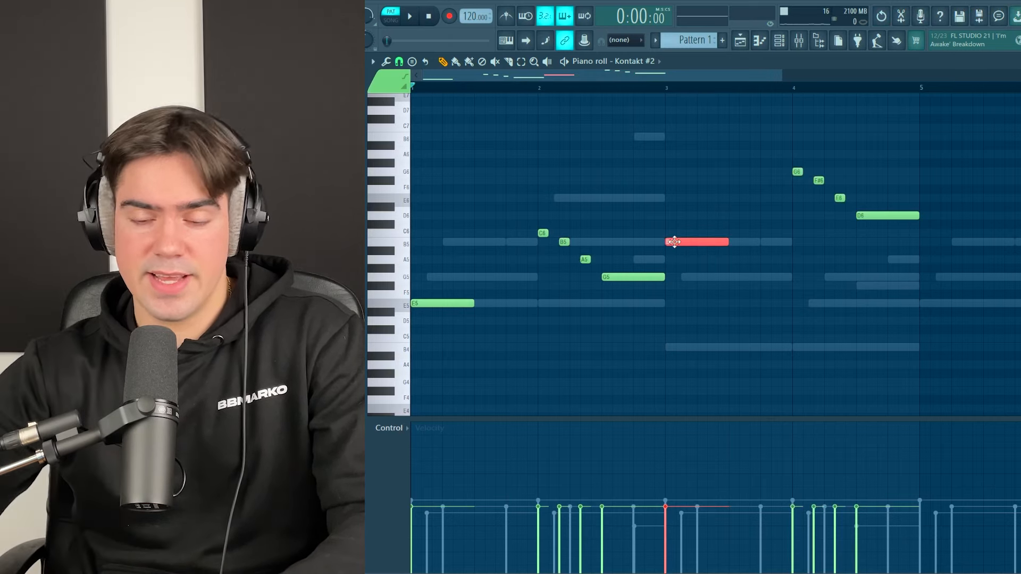
key("ctrl+Down")
key("ctrl+Up")
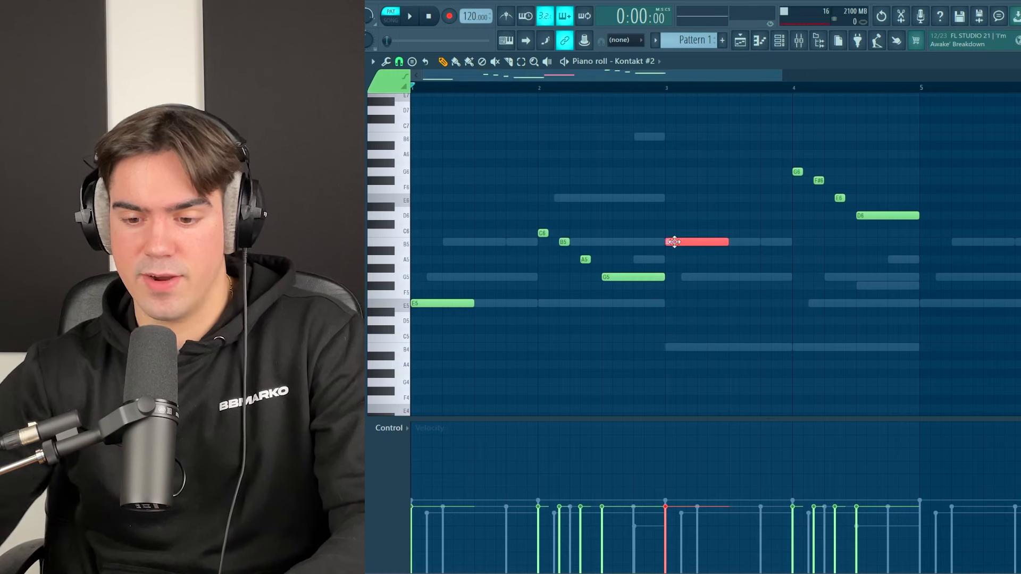
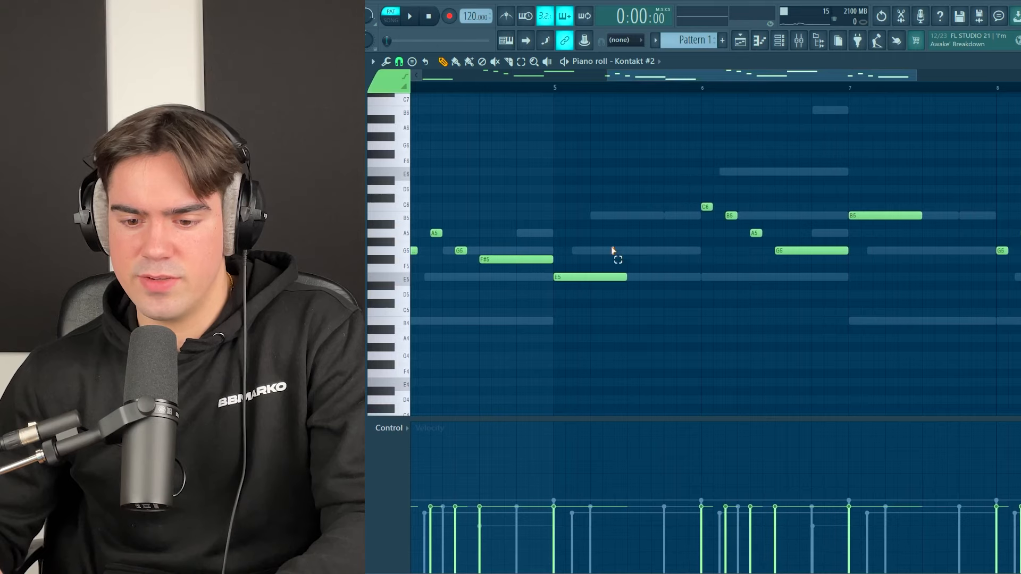
Rework the flute ending in bar 8 as a half-bar A5 followed by quarter-bar G5 and F#5 notes
scroll(666, 255, "up", 1)
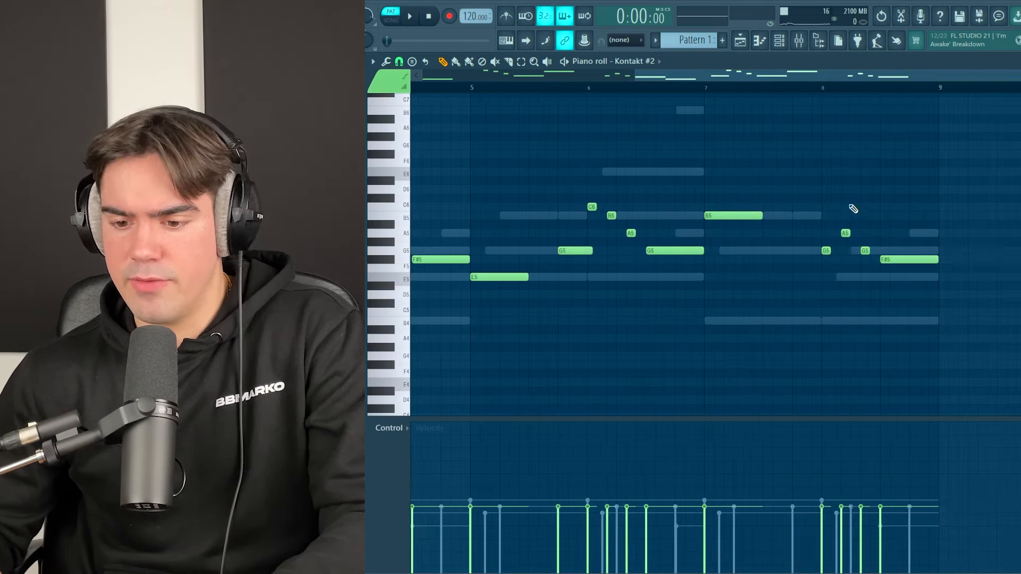
scroll(822, 212, "up", 4)
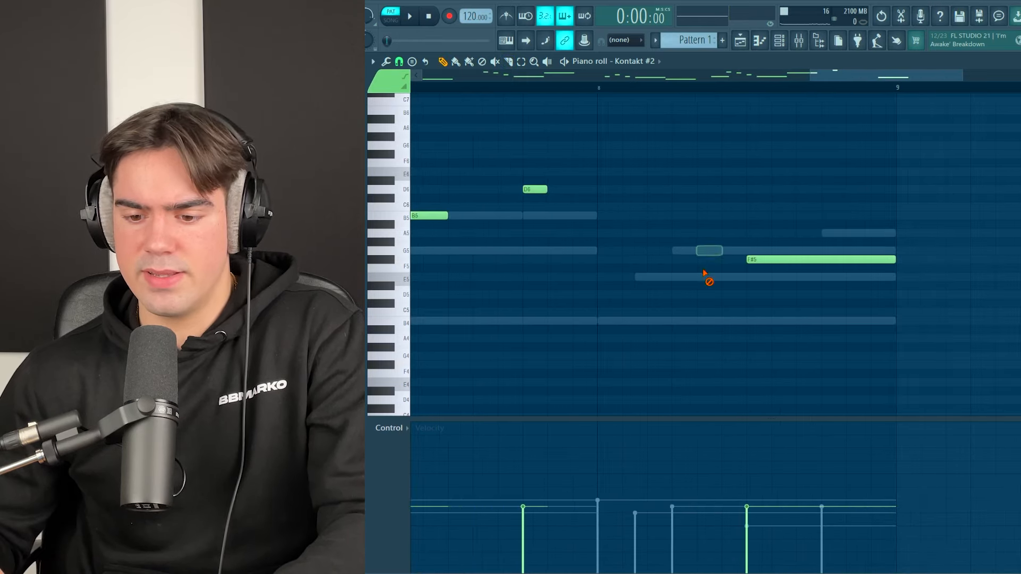
key("ctrl+z")
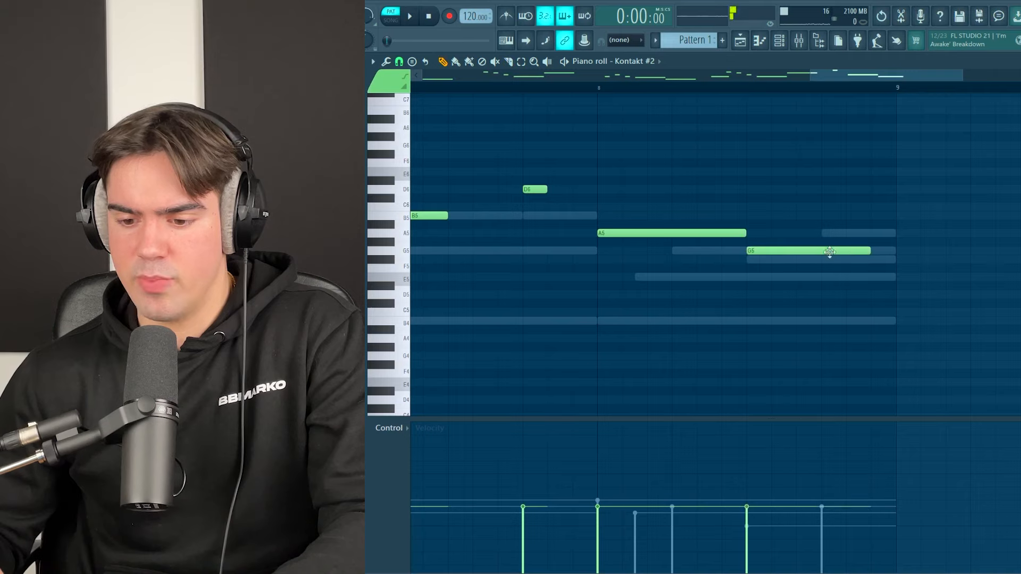
left_click(854, 261)
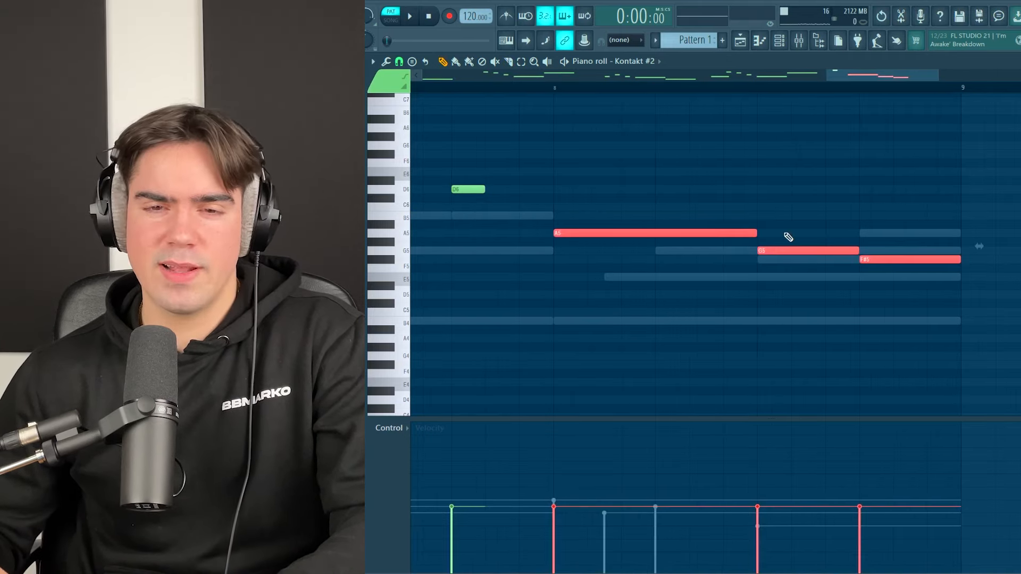
scroll(744, 251, "up", 1)
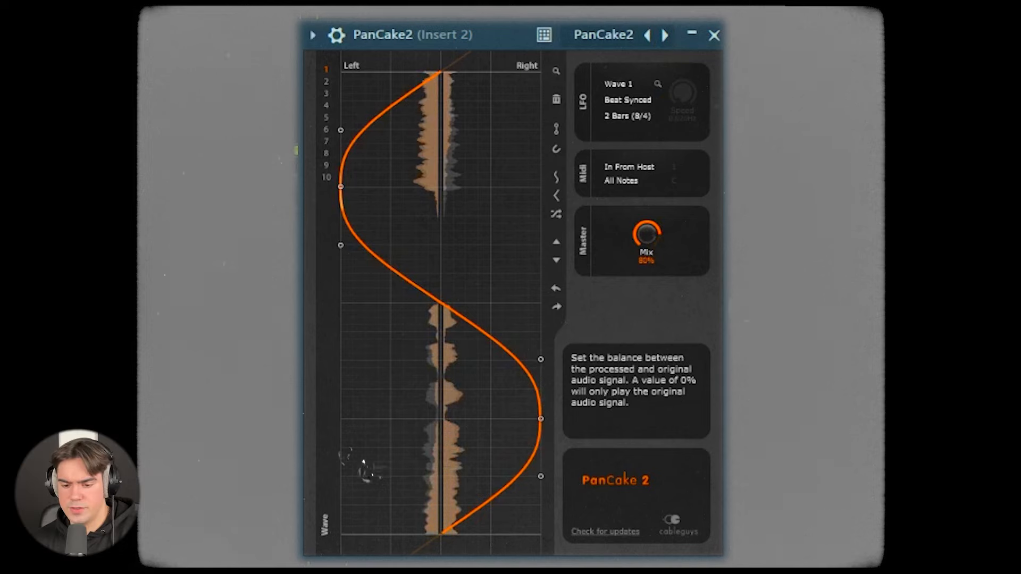
Adjust the PanCake2 mix on Insert 2 and add a Pro-Q 3 high cut at 6705.9 Hz with a 30 dB/oct slope
left_click_drag(646, 234, 647, 238)
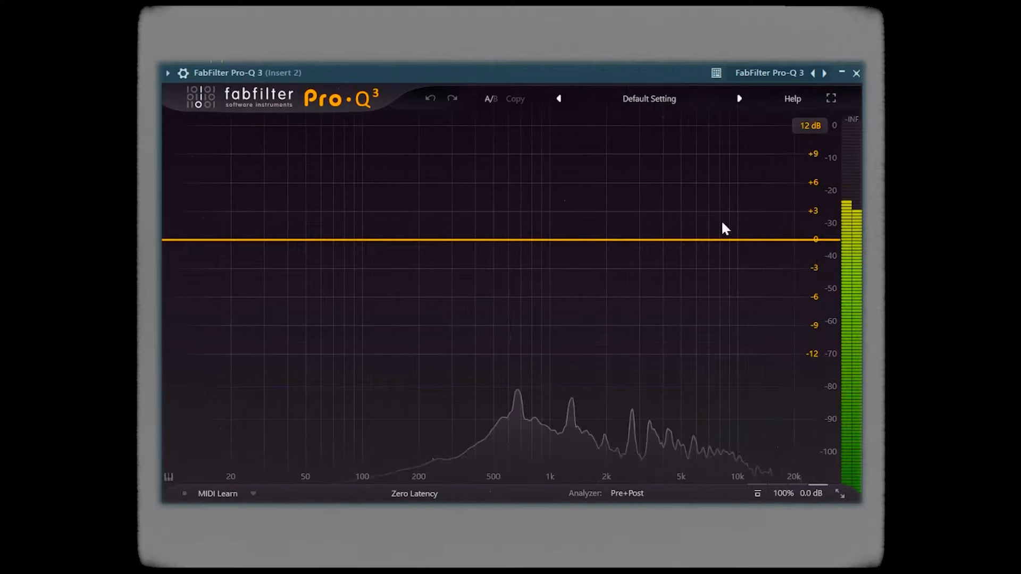
left_click_drag(815, 235, 709, 283)
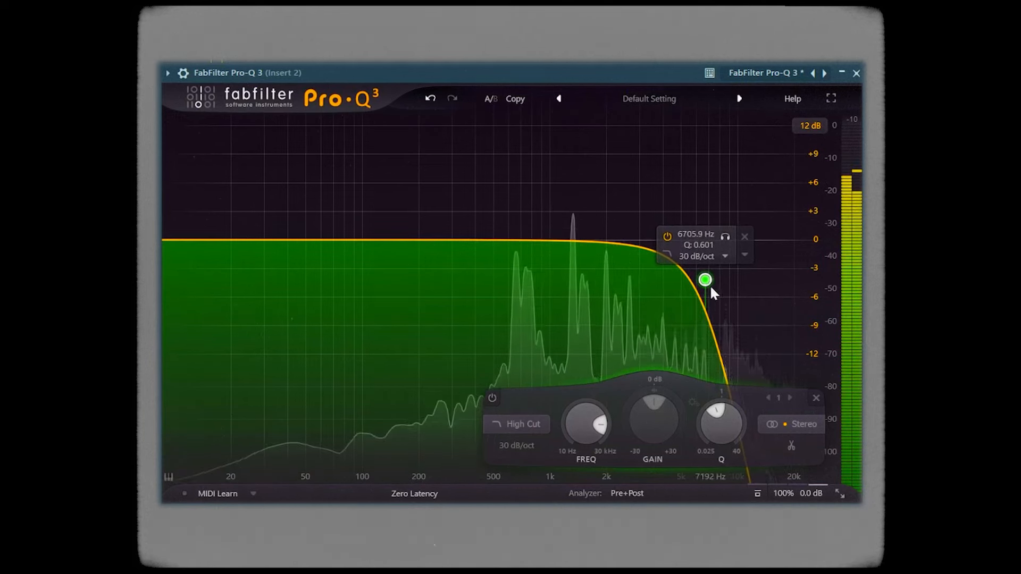
left_click(706, 283, "alt")
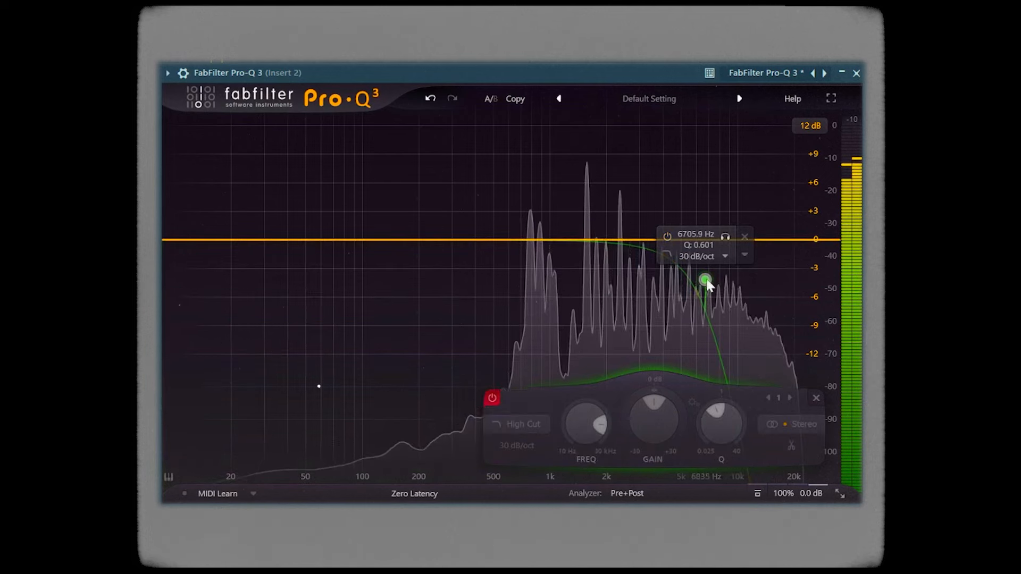
left_click(706, 282, "alt")
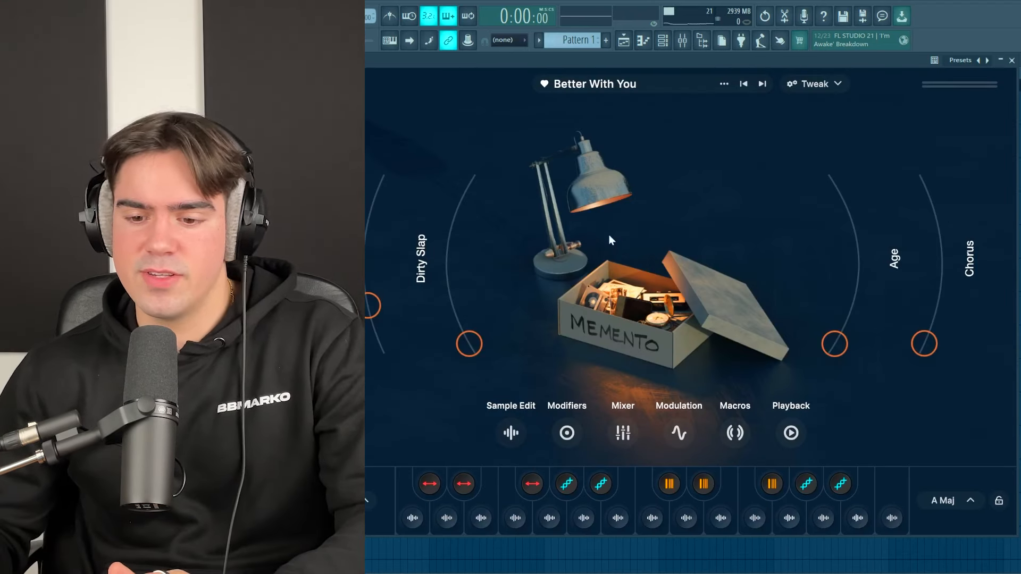
Open the key selection for Arcade's Better With You kit
left_click(953, 505)
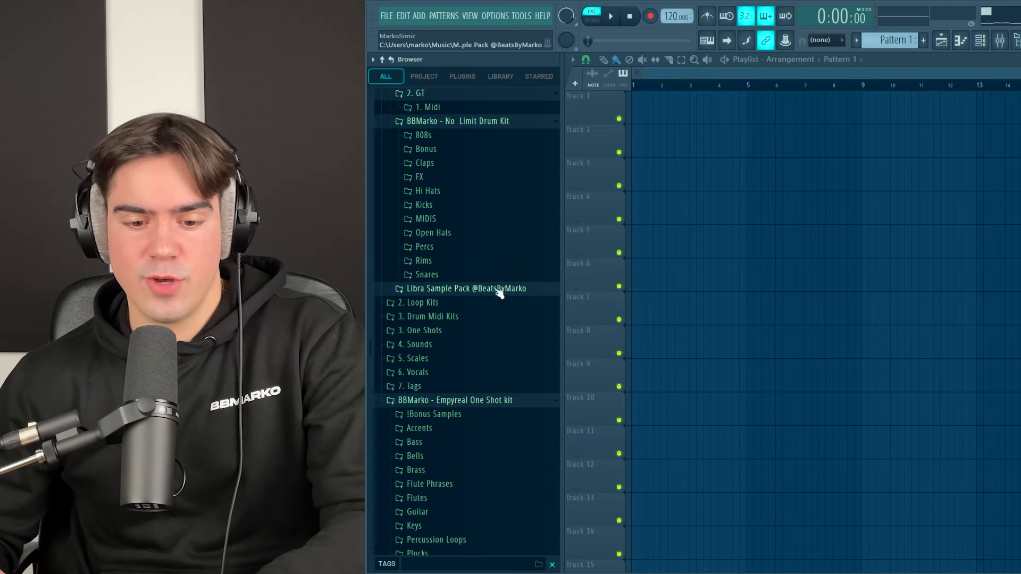
Add loop #11 "Done 125 Aminor" from the Libra Sample Pack to playlist track 1 and play bars 1 to 8
left_click(500, 292)
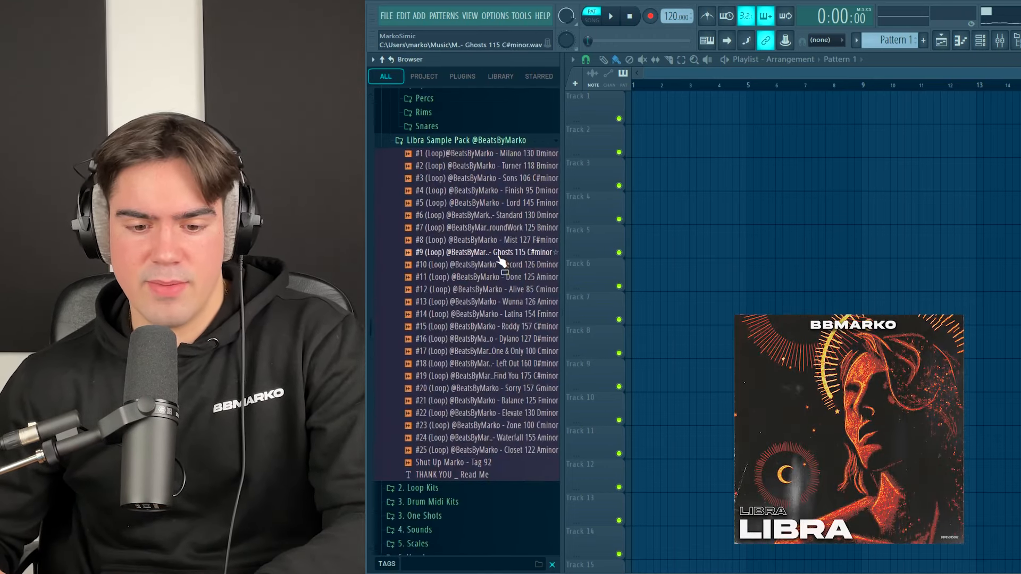
left_click(462, 278)
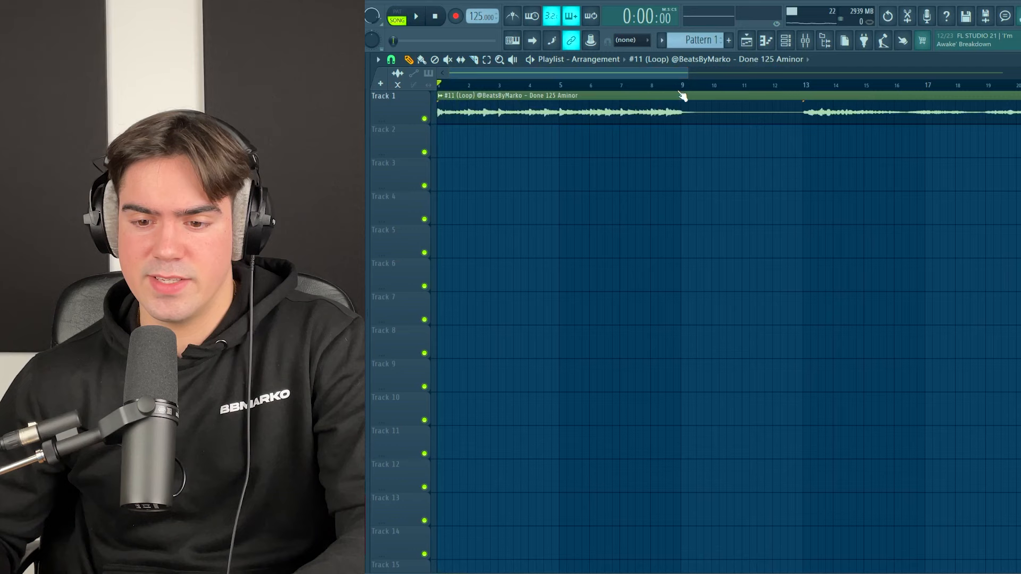
left_click_drag(682, 96, 439, 104)
left_click(668, 234, "ctrl")
key("space")
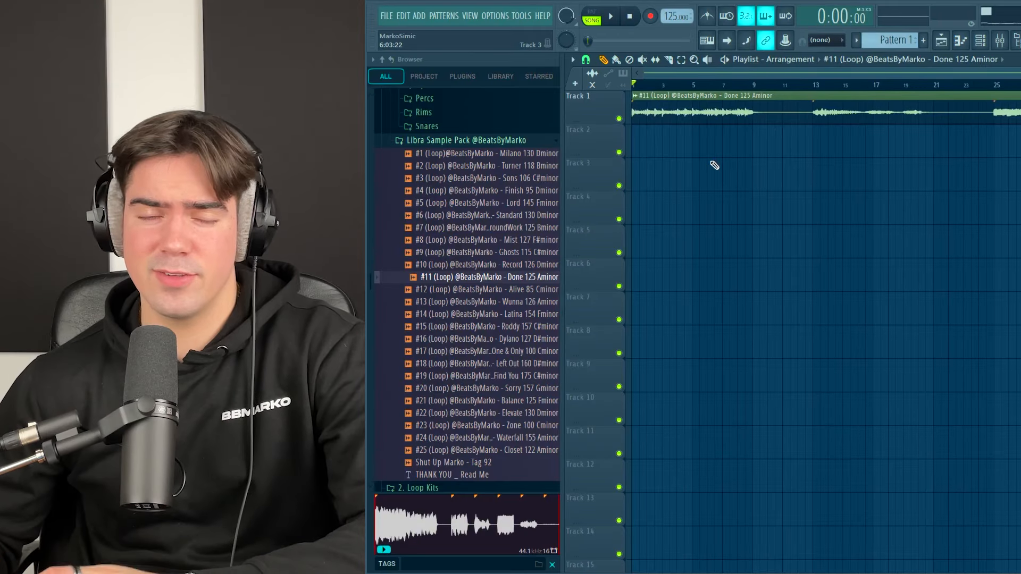
Open the clip settings of the "Done 125 Aminor" loop and raise its time-stretching pitch
double_click(714, 111)
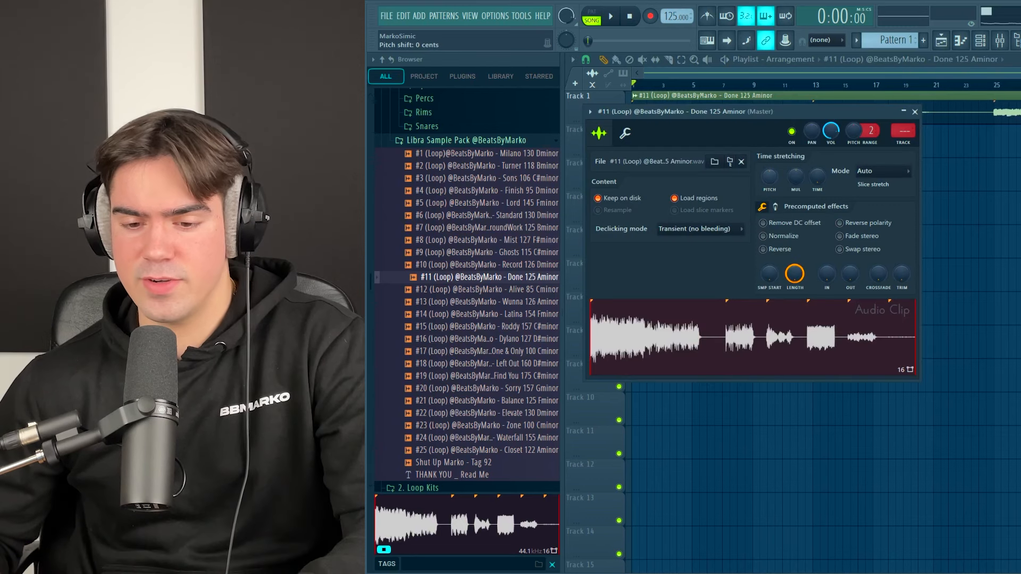
left_click_drag(769, 176, 770, 163)
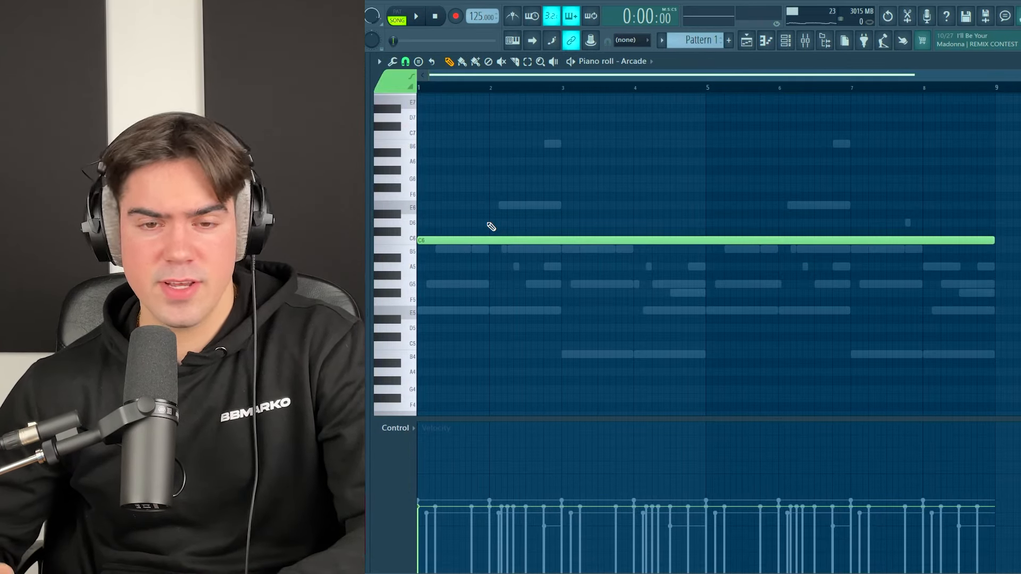
Play back the sustained eight-bar C6 note in the Arcade piano roll
left_click_drag(559, 226, 865, 349)
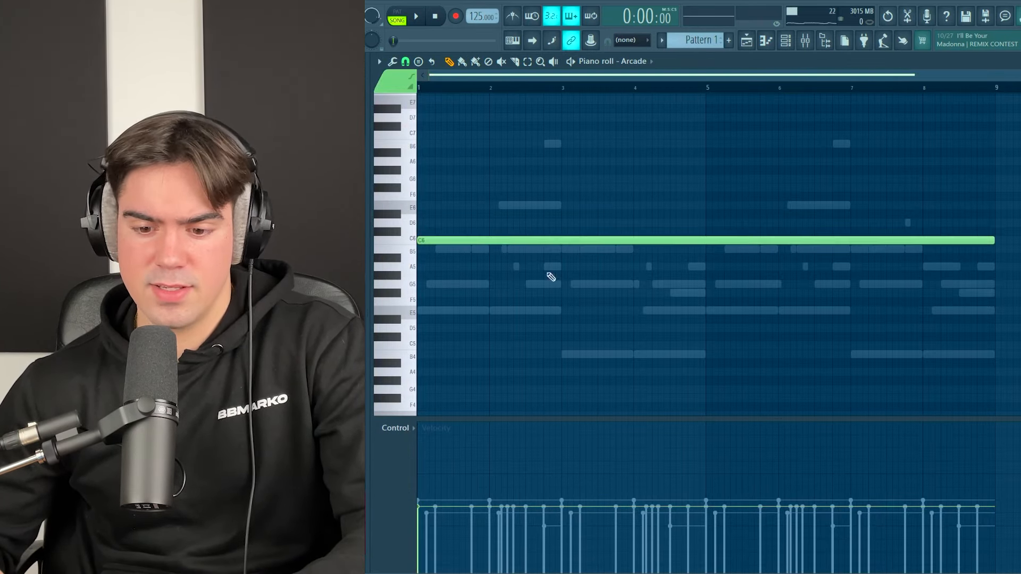
key("space")
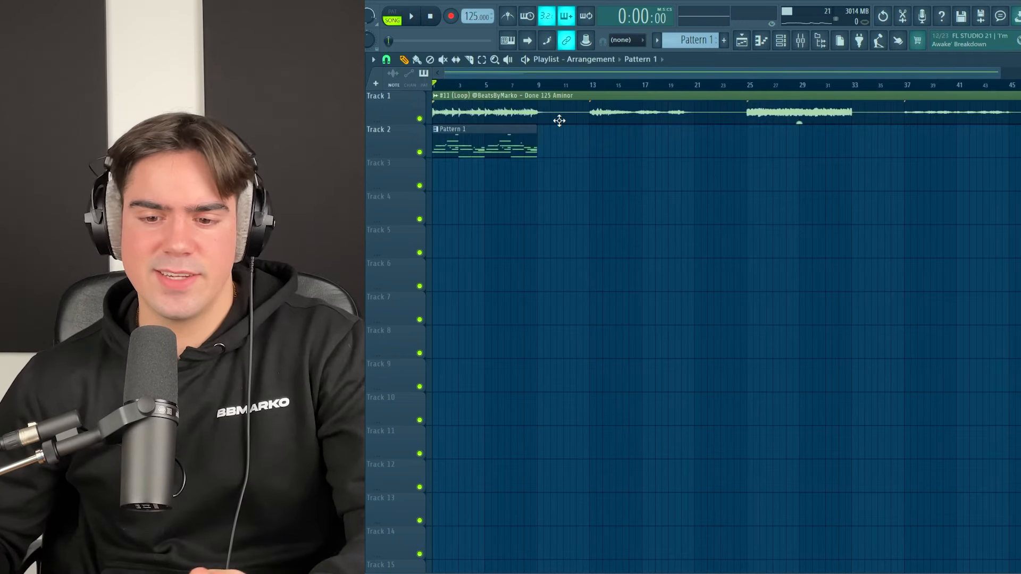
Delete the "Done 125 Aminor" loop clip from playlist track 1
right_click(560, 117)
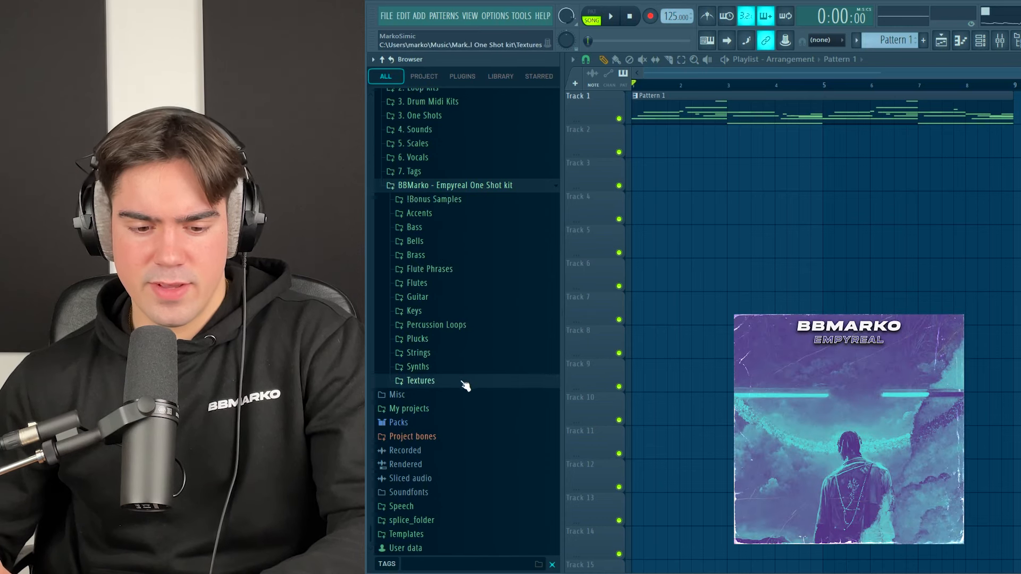
Add the "Night [Texture]" sample from the Empyreal kit's Textures folder to playlist track 2 and lower its volume
left_click(466, 384)
left_click(439, 325)
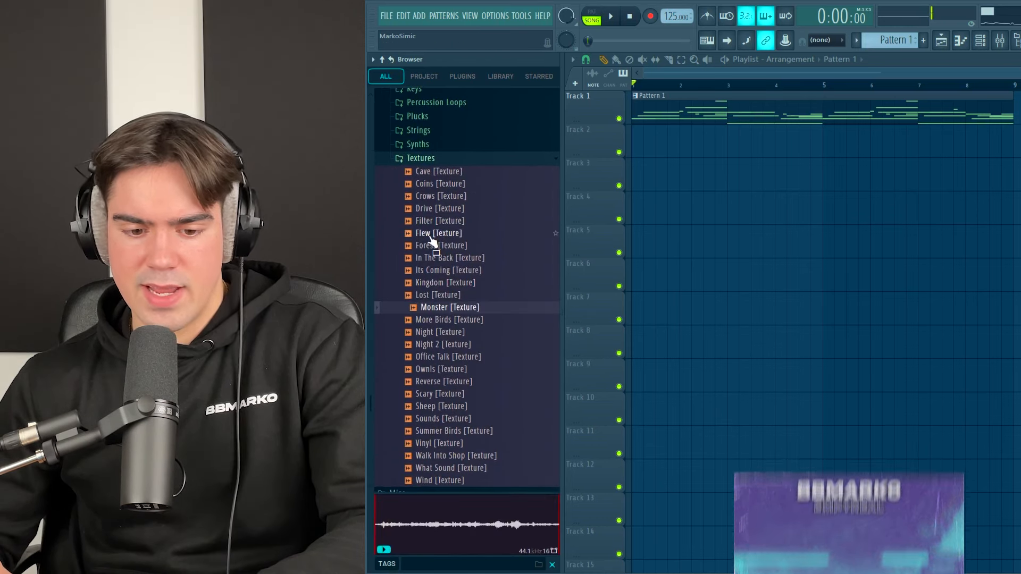
left_click_drag(432, 234, 643, 139)
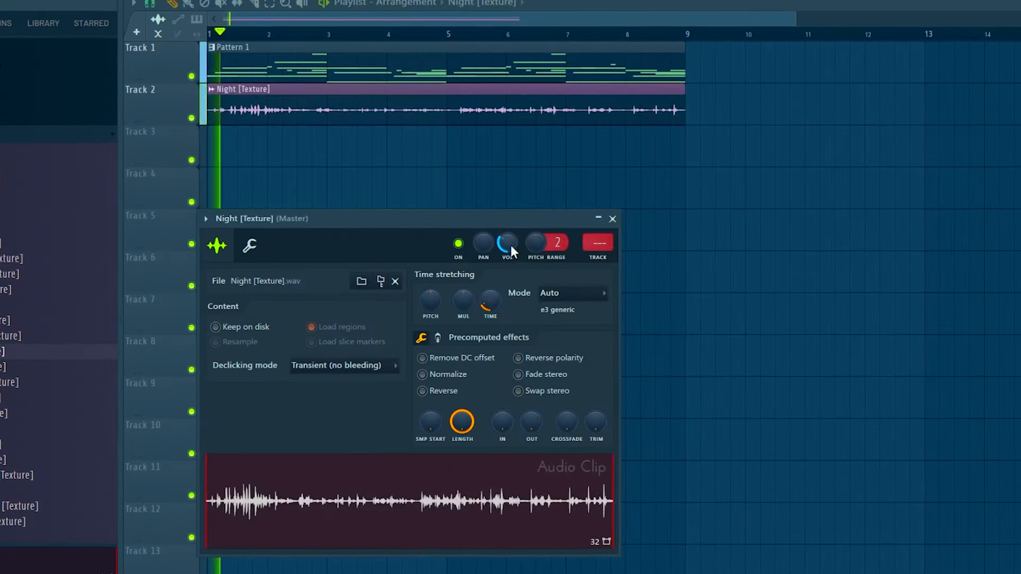
left_click_drag(510, 245, 509, 261)
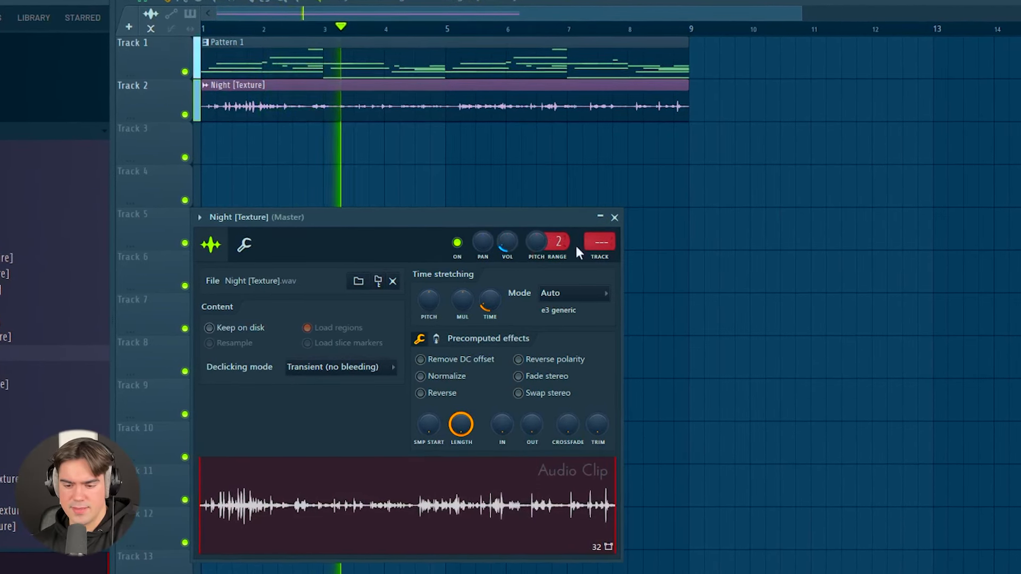
Route the night texture clip to mixer insert 3 and apply the Radio preset in its Fruity Parametric EQ 2
left_click_drag(601, 240, 601, 228)
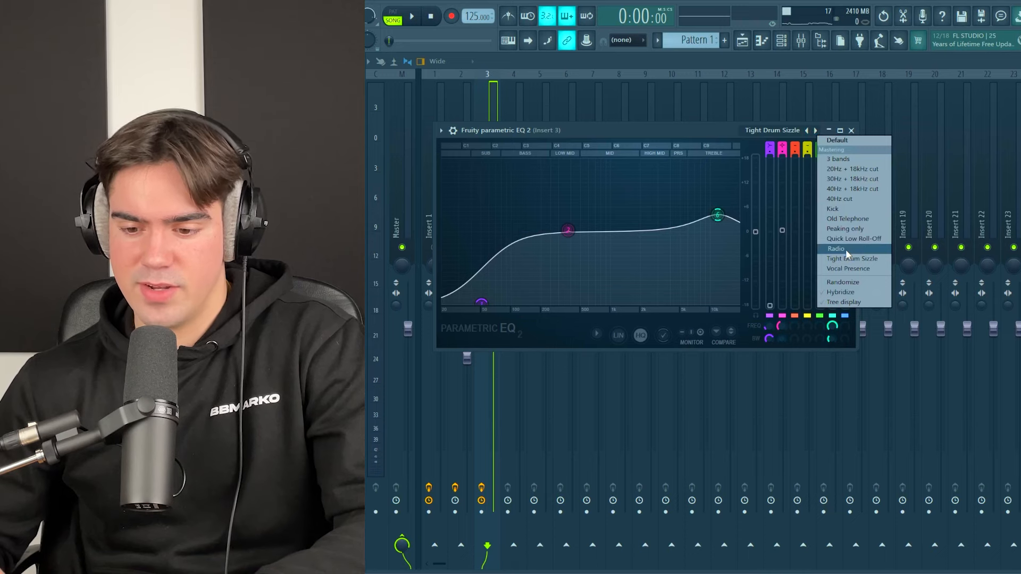
left_click(846, 250)
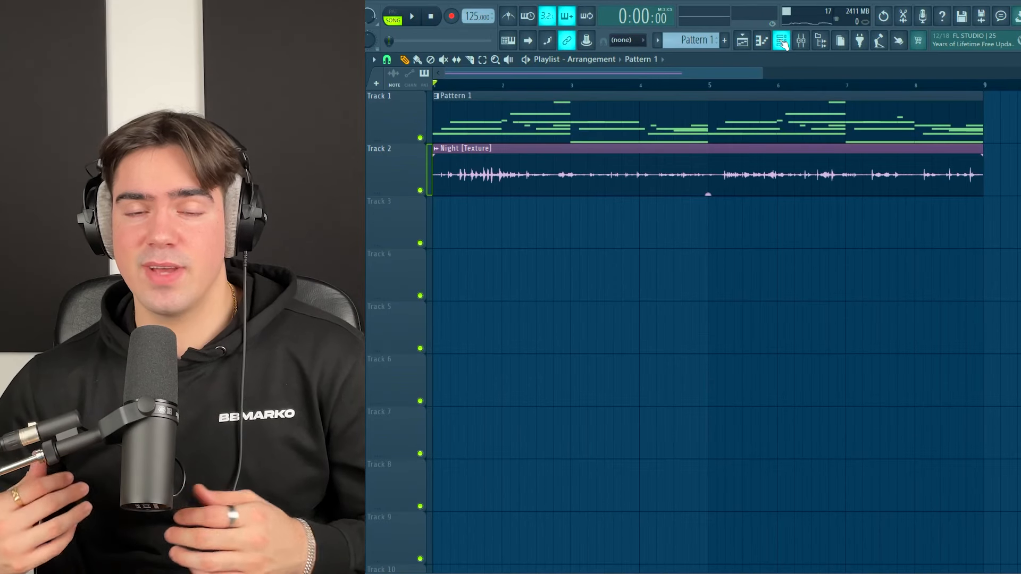
Raise the EQ low cut of the ValhallaVintageVerb reverb on mixer insert 4
left_click(782, 41)
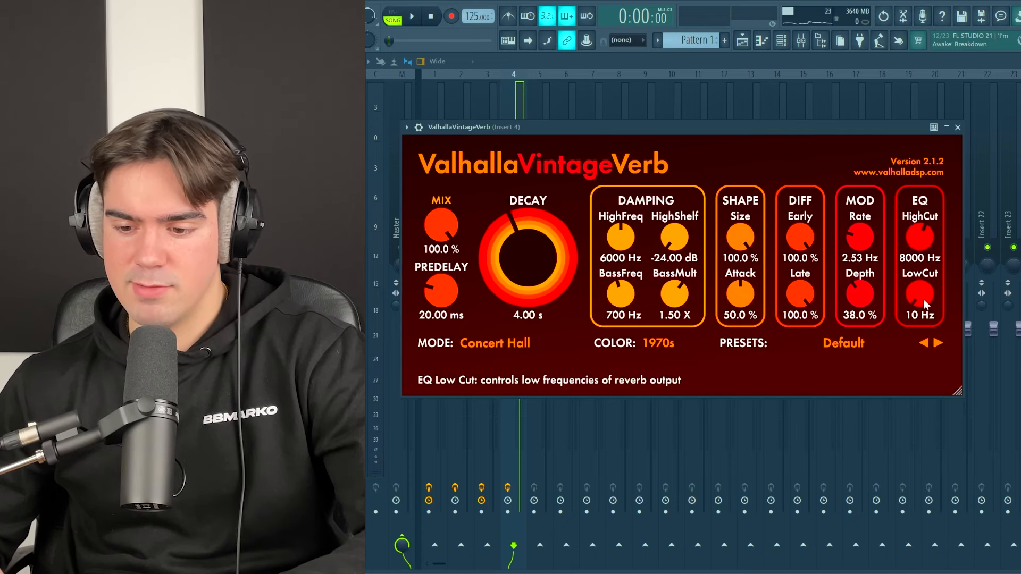
left_click_drag(925, 301, 923, 282)
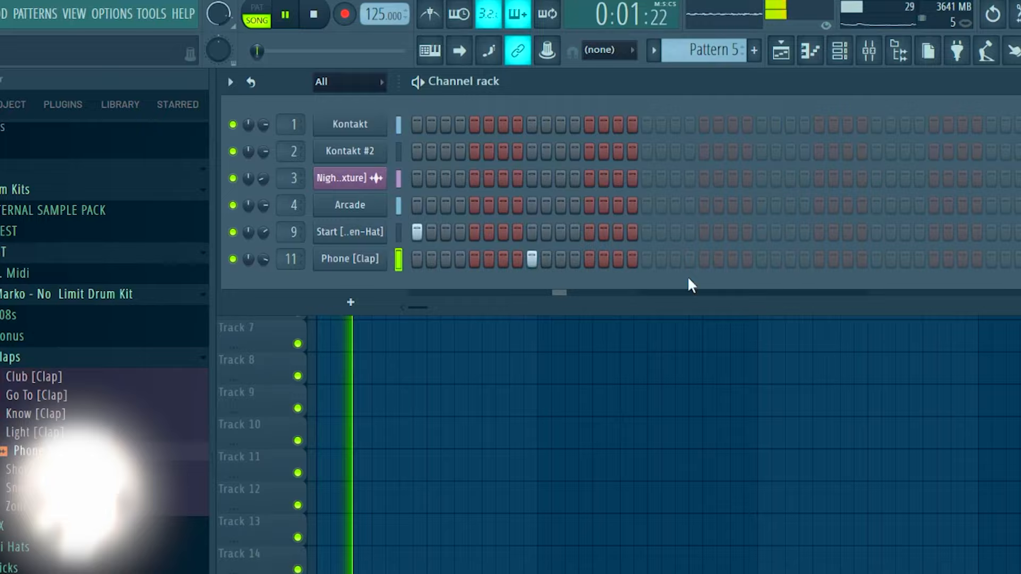
Place Phone [Clap] hits on steps 25, 41, 51 and 57 of Pattern 5
left_click(761, 259)
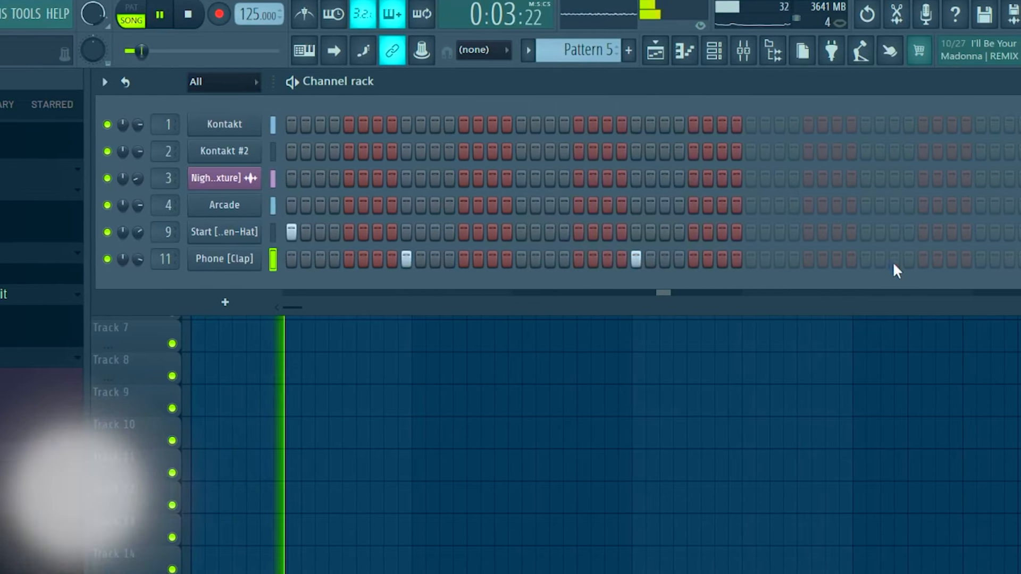
left_click(866, 259)
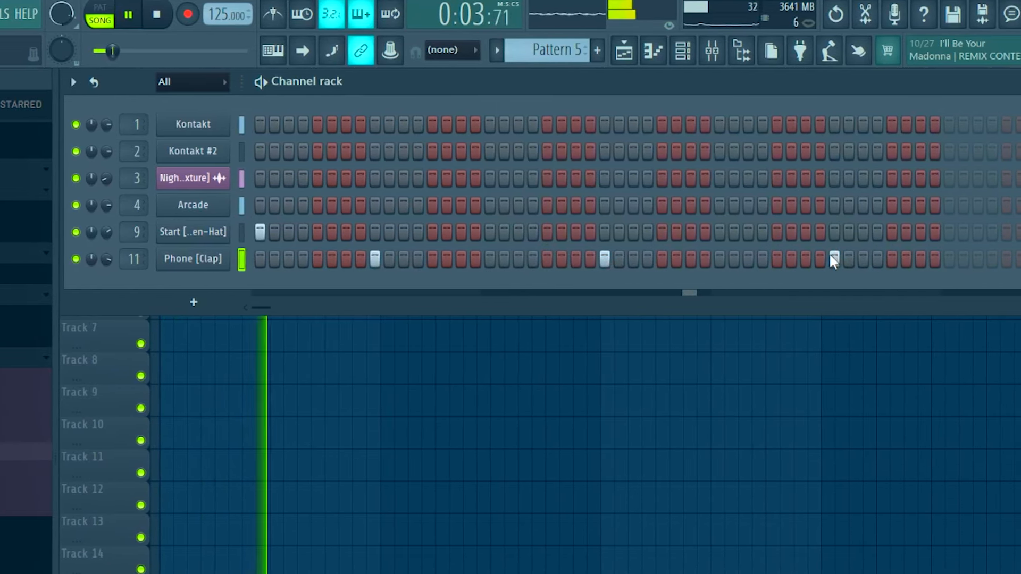
left_click(998, 259)
left_click(884, 259)
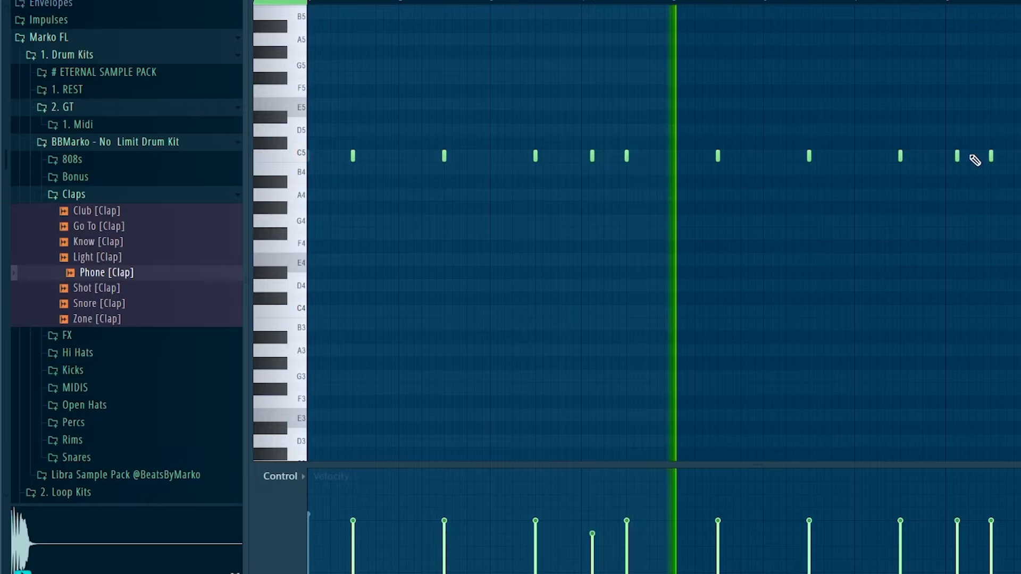
Lower the velocity of the second extra clap note in the piano roll to match the first extra clap
left_click(960, 155)
scroll(895, 172, "down", 3)
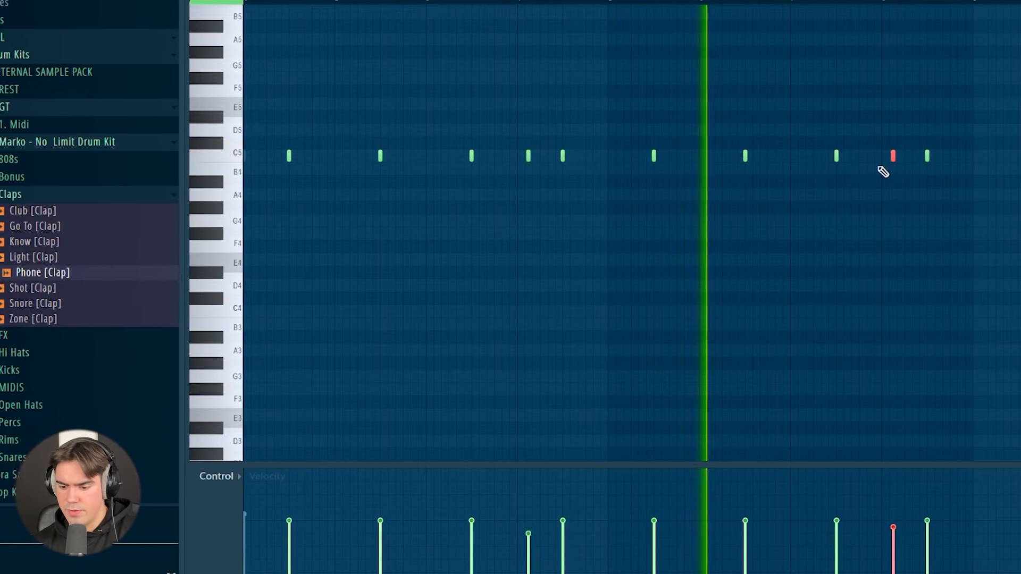
left_click_drag(920, 157, 909, 165)
left_click_drag(845, 164, 845, 169)
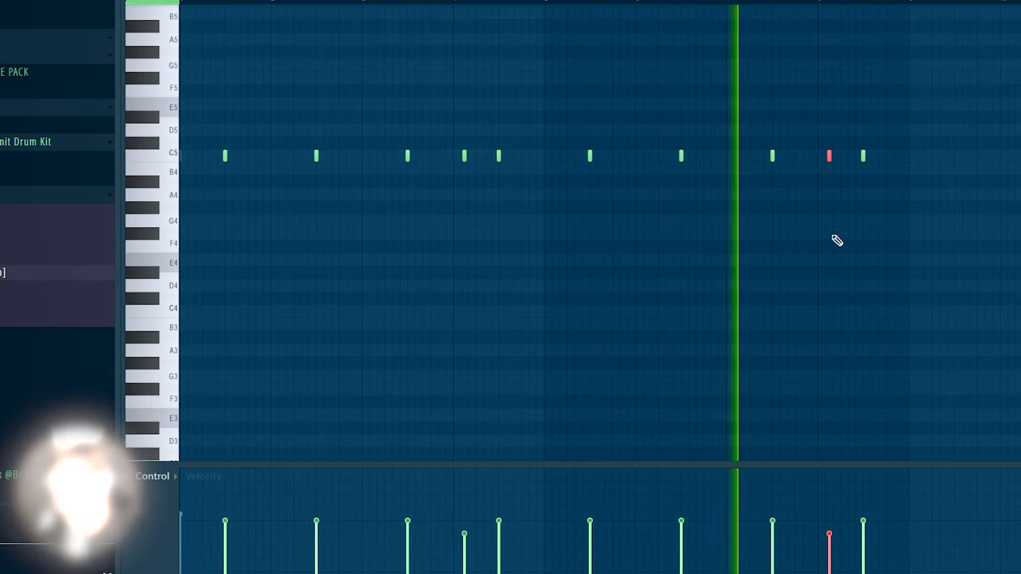
left_click(846, 231, "ctrl")
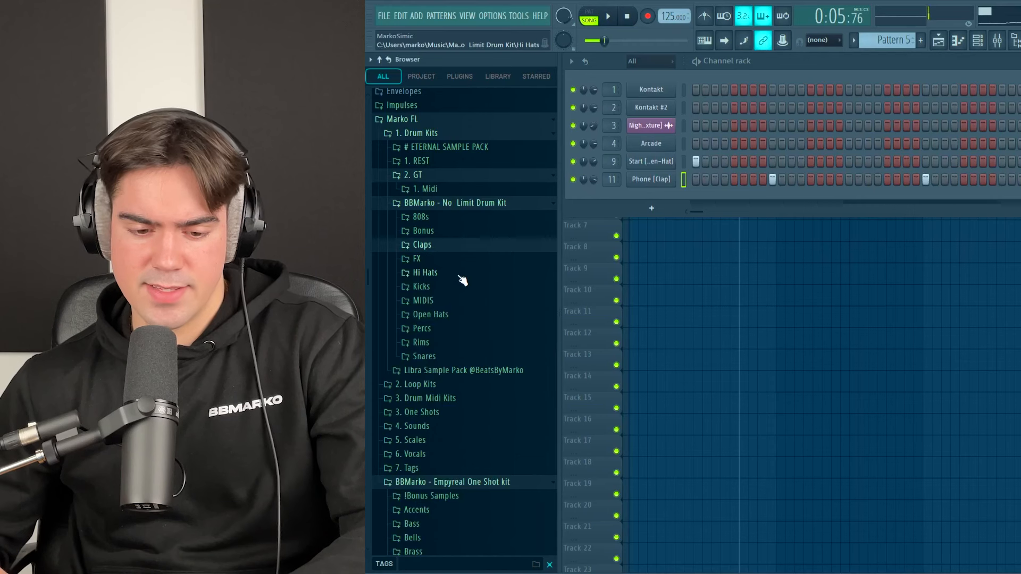
Load the Attack [Hi Hat] sample from the No Limit Drum Kit's Hi Hats folder
left_click(460, 274)
left_click(460, 287)
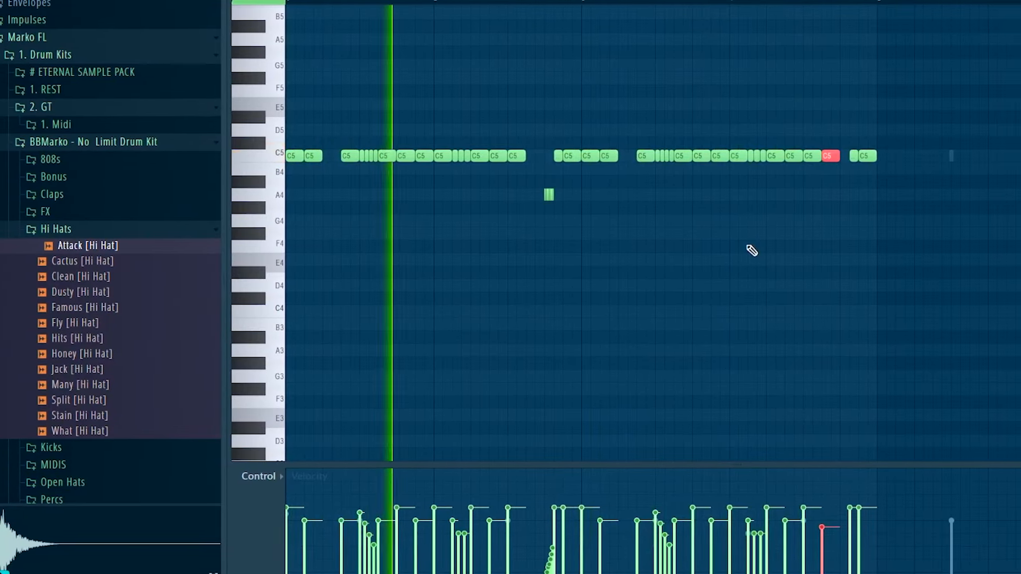
Chop the long C5 hi-hat note near the pattern's end into four quick hits and duplicate the whole hi-hat sequence
key("alt+u")
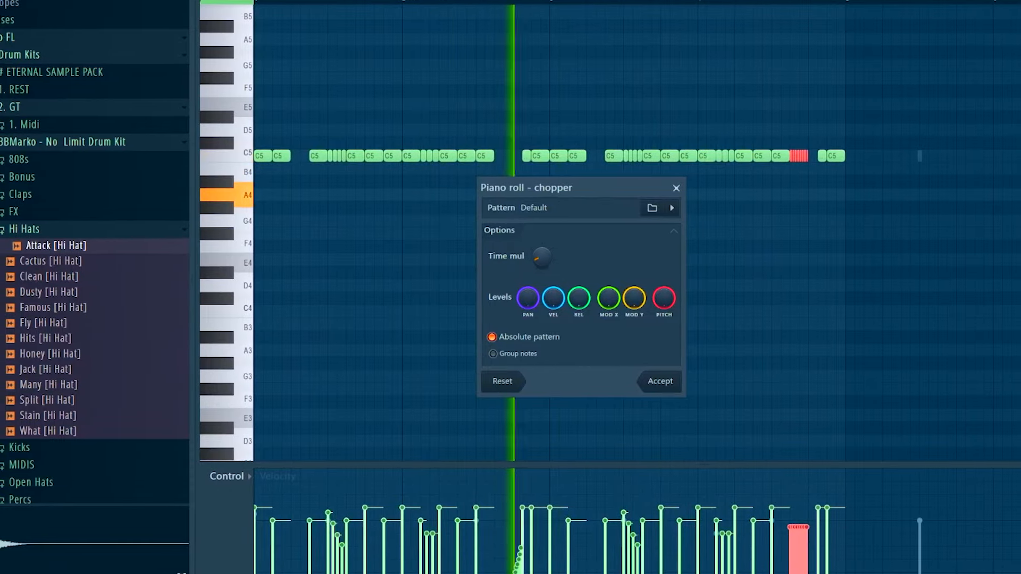
left_click_drag(533, 256, 533, 238)
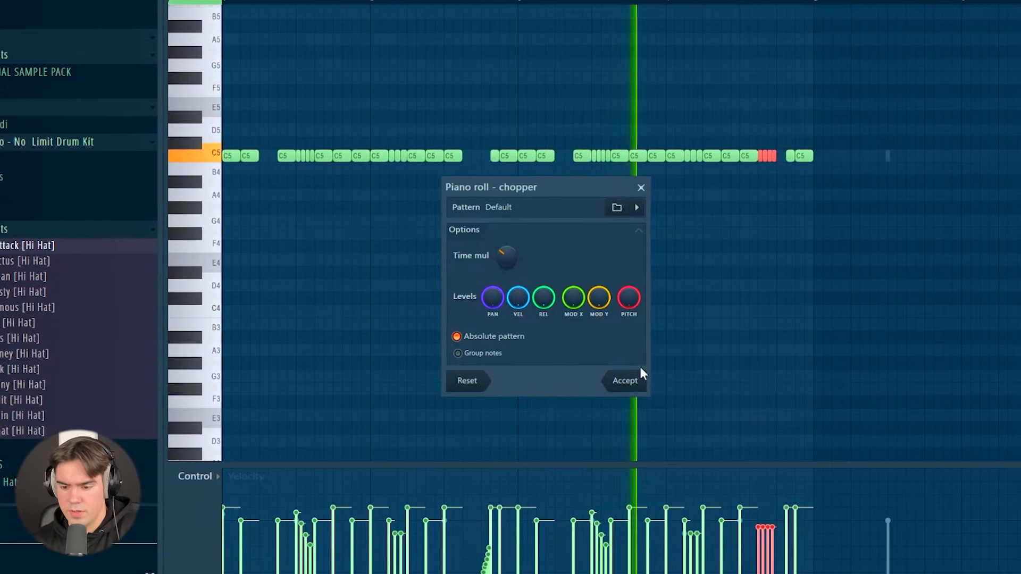
left_click(633, 381)
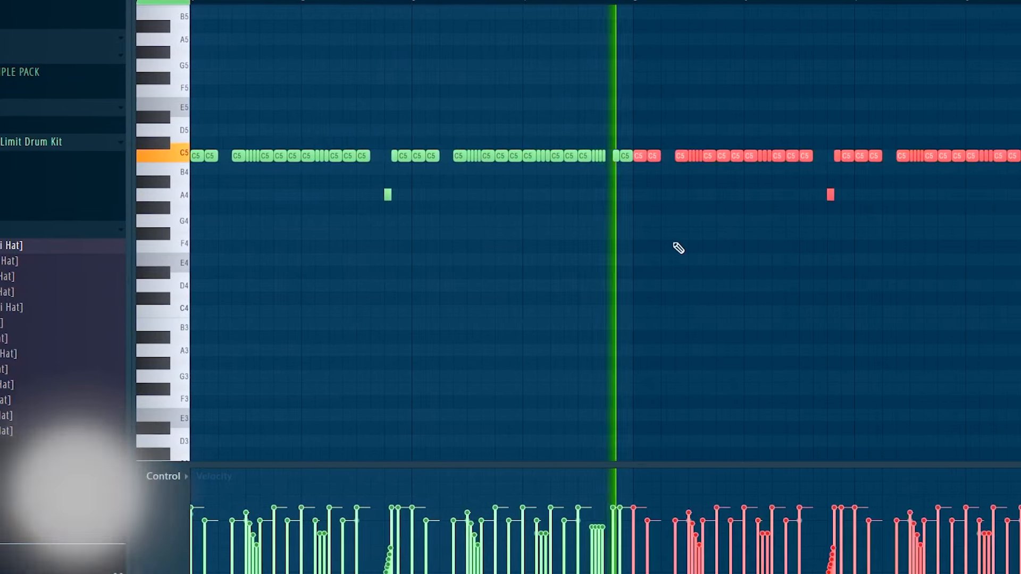
scroll(766, 187, "up", 2)
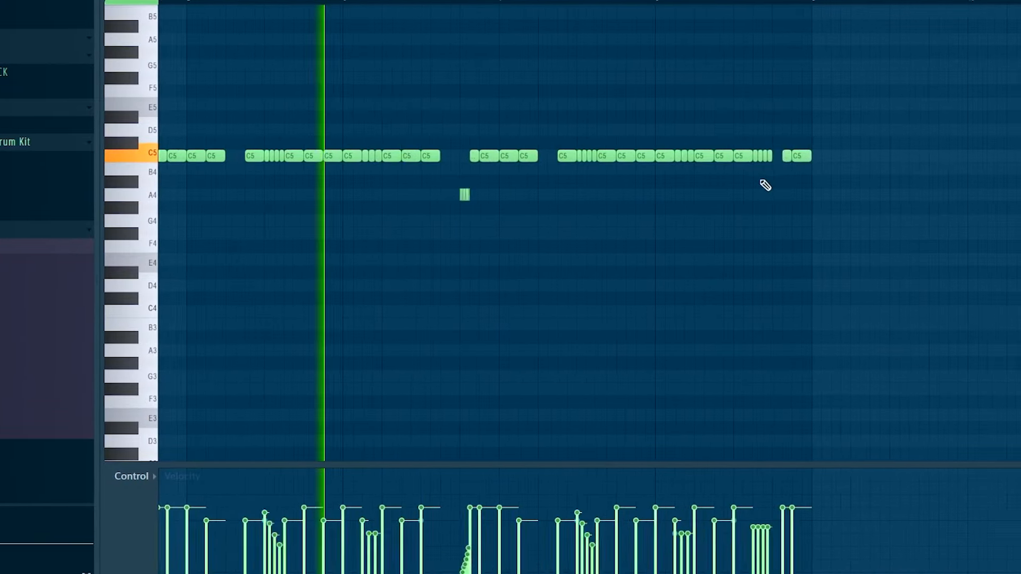
scroll(692, 202, "down", 2)
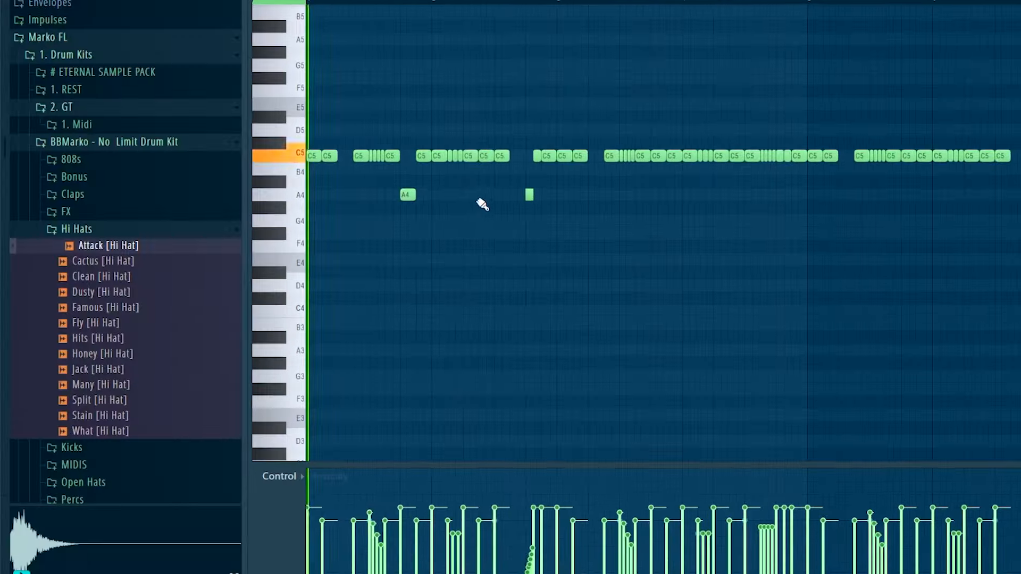
Lower C5 hi-hat notes in the first half of the sequence to A#4, B4, A#4 and an A#4 pair
left_click(458, 180)
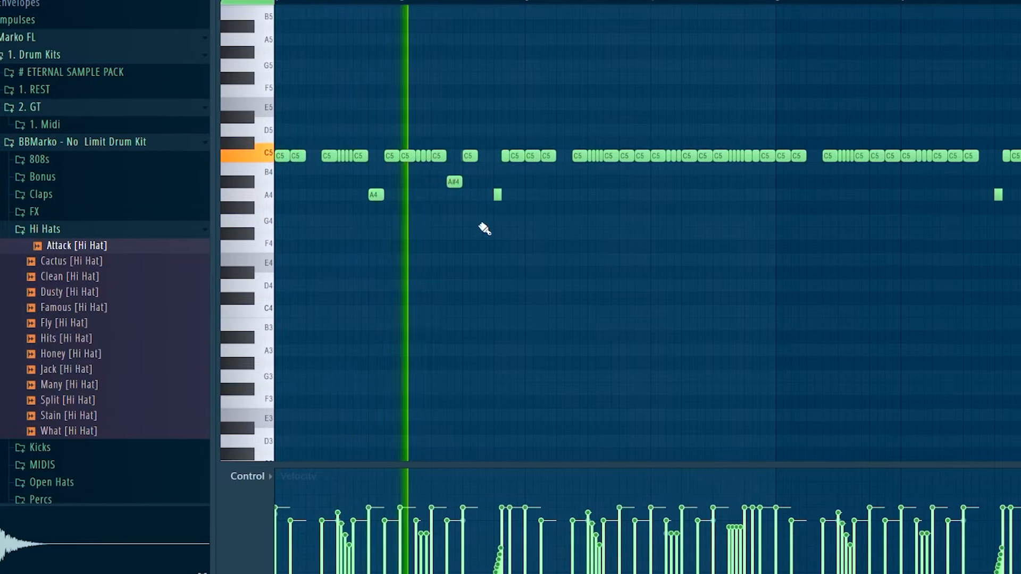
left_click(523, 169)
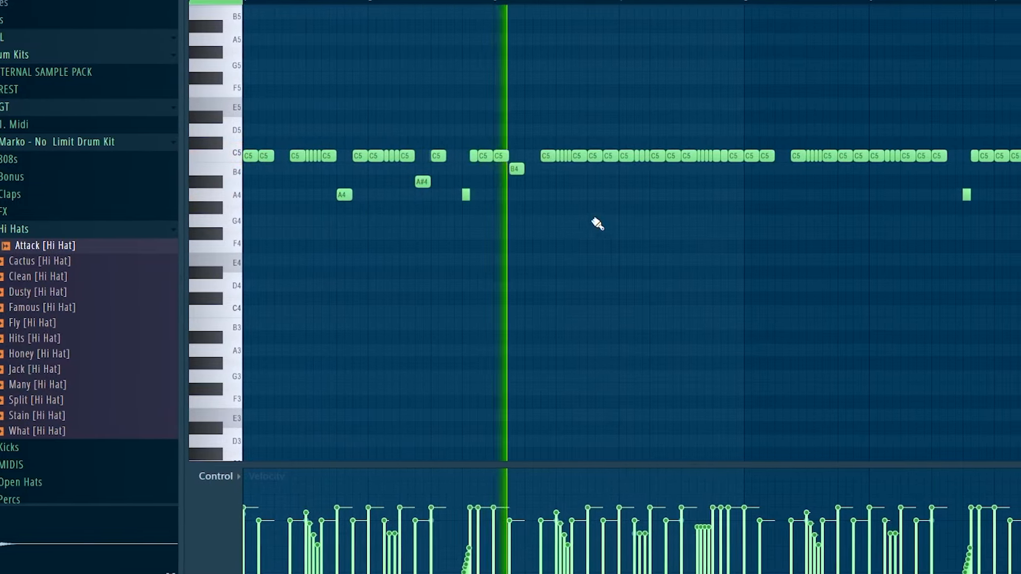
left_click(617, 182)
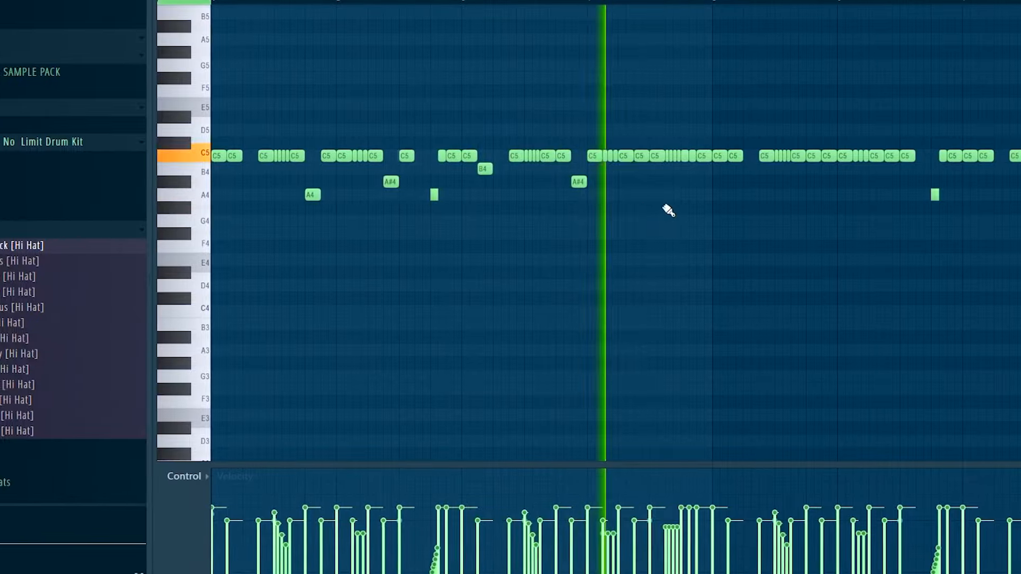
left_click_drag(683, 182, 693, 182)
scroll(711, 240, "down", 2)
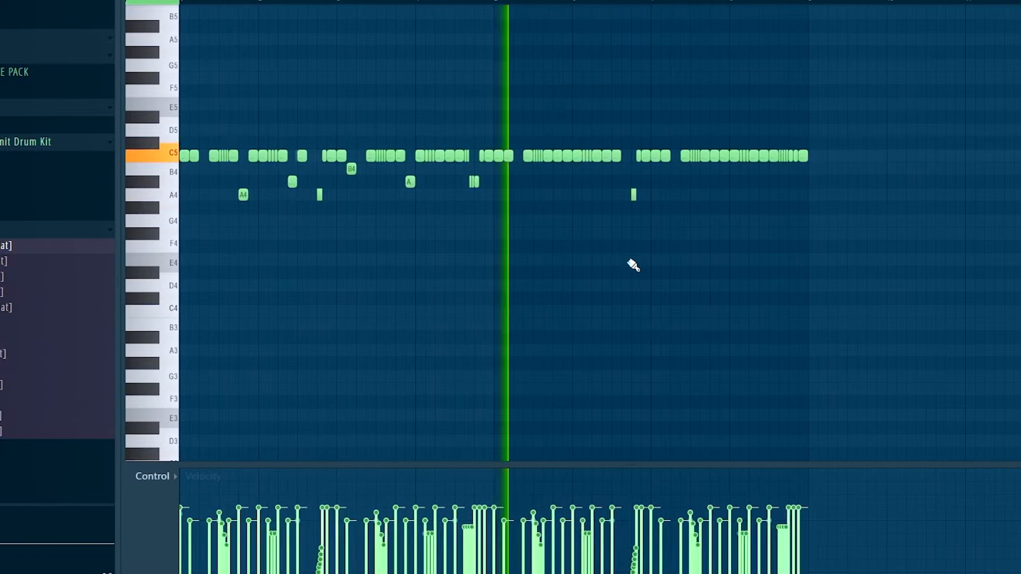
Replace the hi-hat notes in bars 5 to 7 with a copy of the notes from bars 1 to 3
left_click_drag(856, 112, 479, 239, "ctrl")
left_click(640, 265, "ctrl")
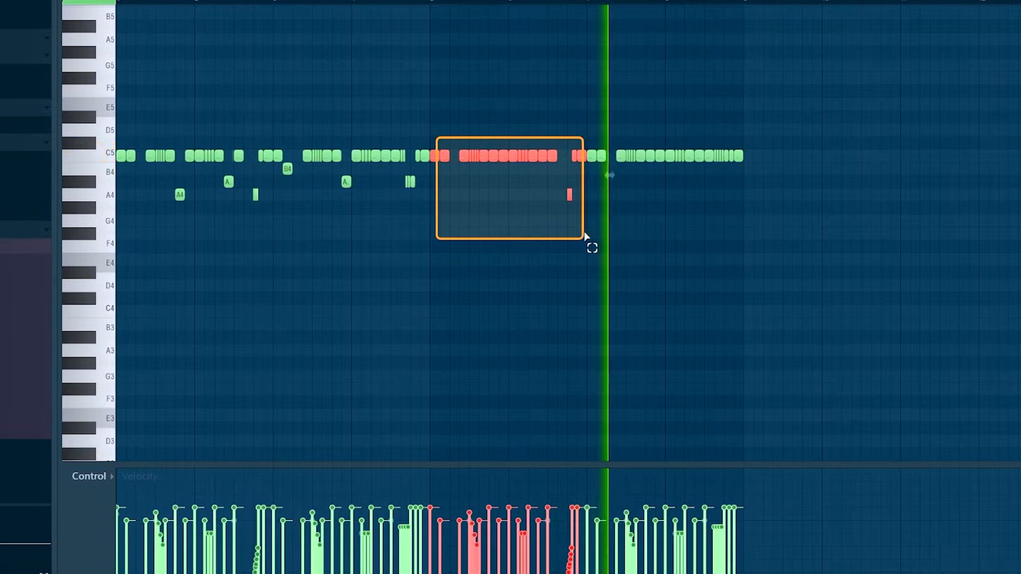
left_click_drag(566, 236, 625, 246)
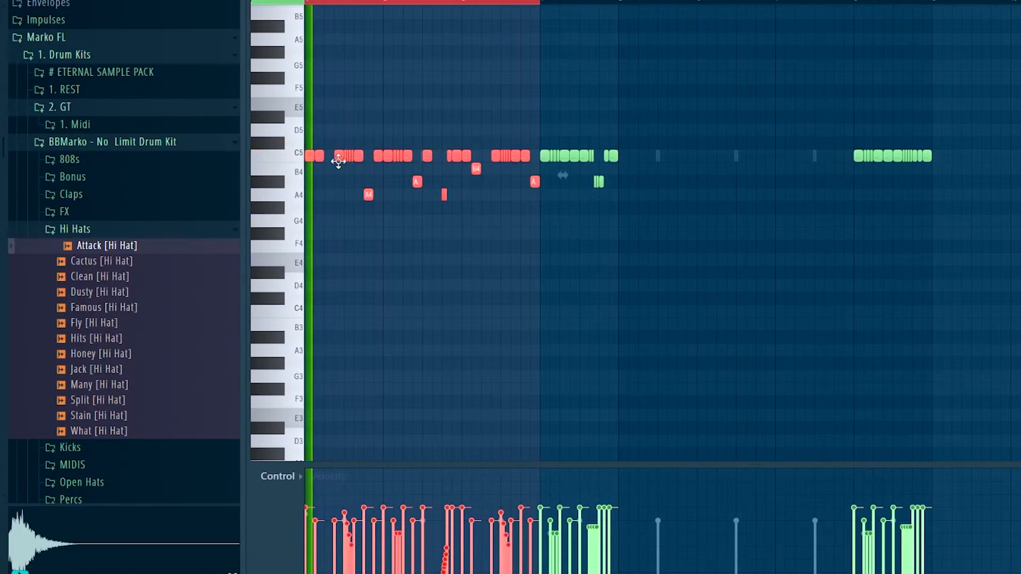
left_click_drag(338, 161, 594, 157, "shift")
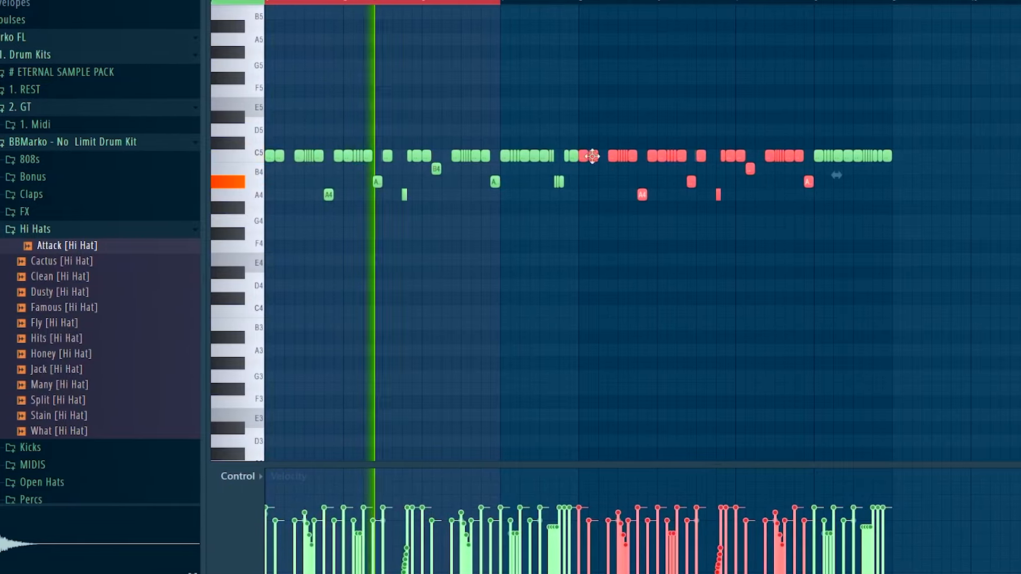
left_click(551, 255, "ctrl")
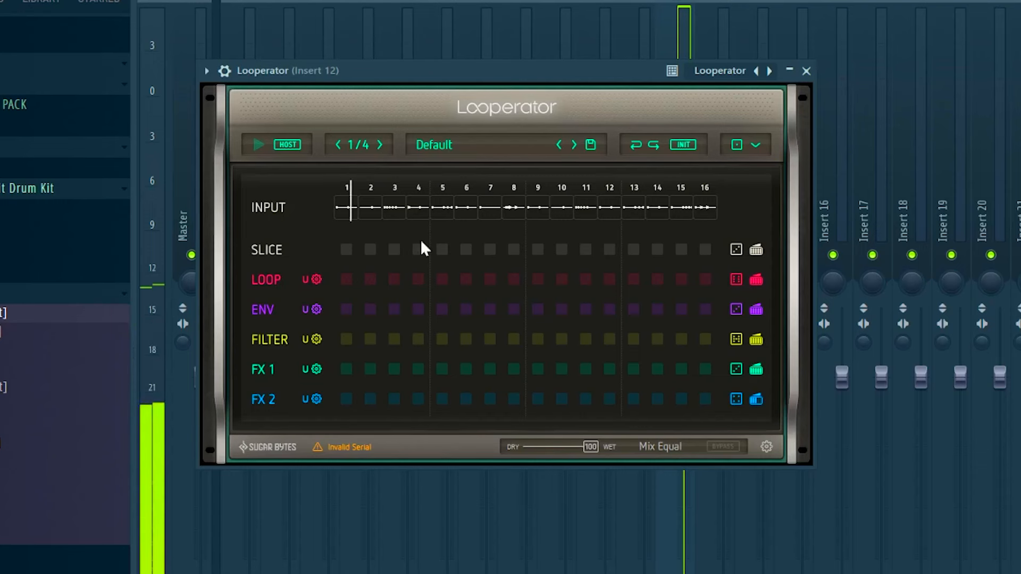
Assign a loop effect to step 5 of the LOOP row in Looperator on mixer insert 12
left_click(437, 275)
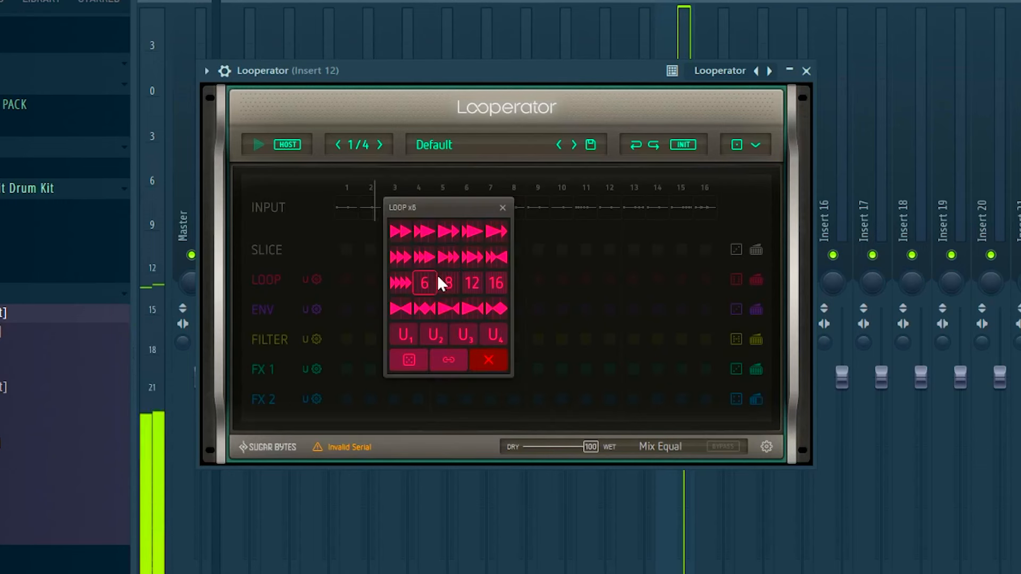
left_click(410, 307)
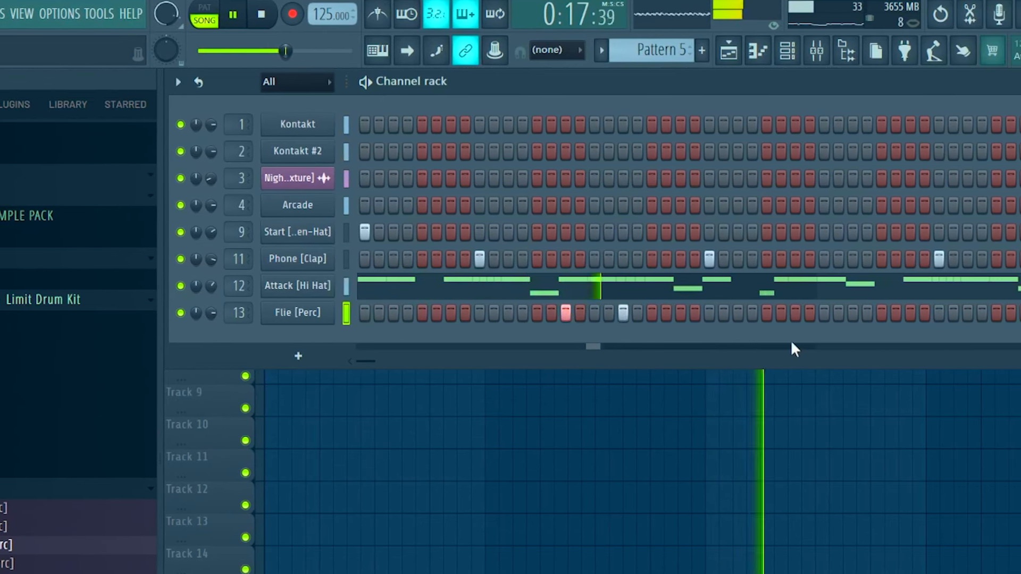
Place Flie [Perc] hits on steps 41, 43 and 51 of Pattern 5, plus one further along the row
left_click(971, 312)
left_click(874, 313)
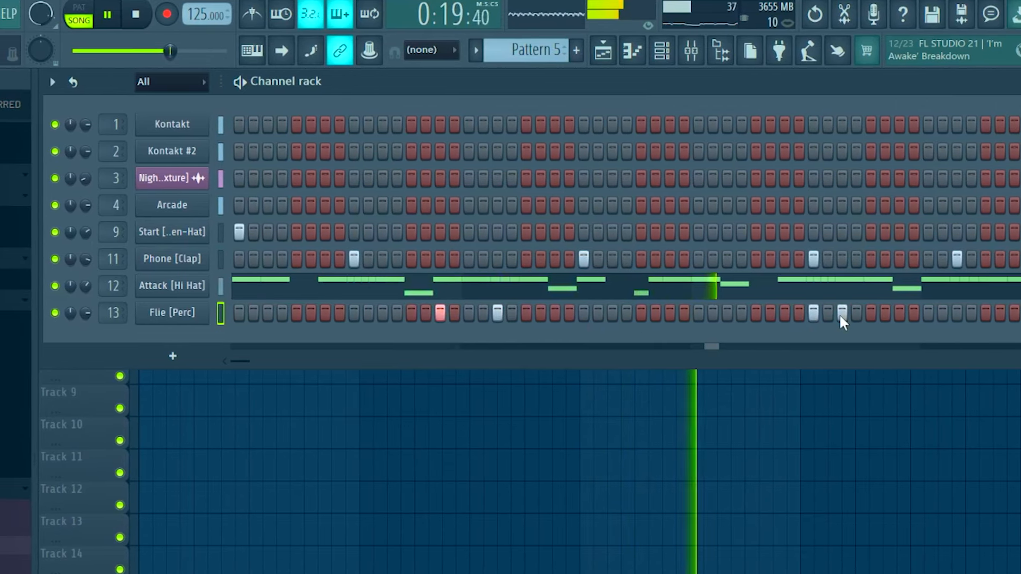
left_click(989, 313)
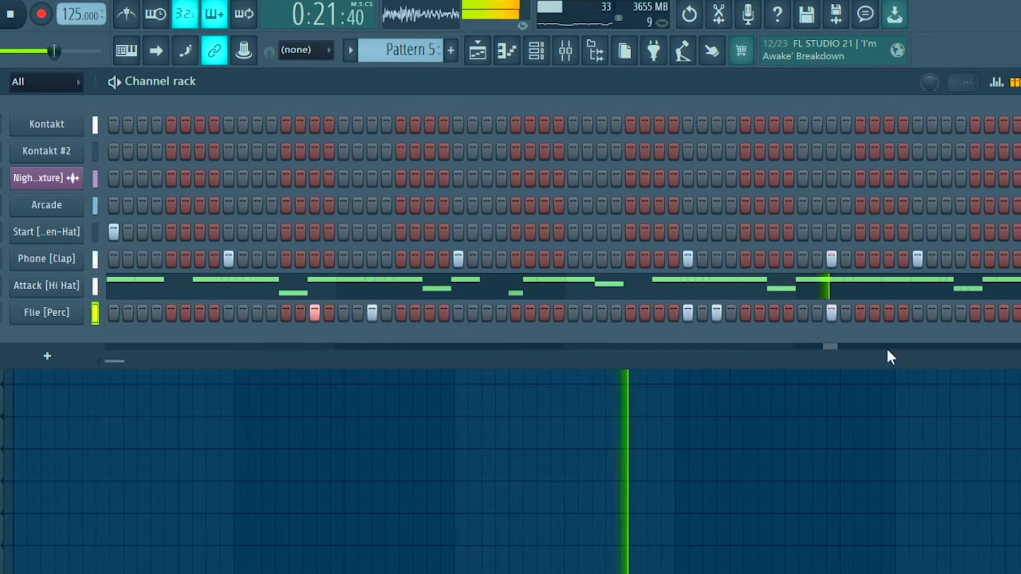
left_click(921, 312)
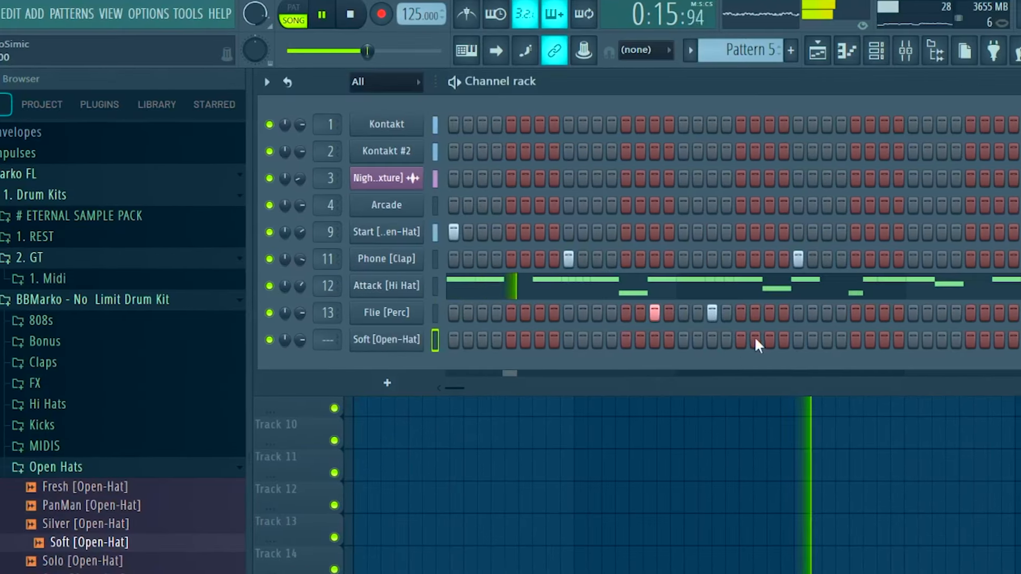
Place a Soft [Open-Hat] hit on step 21 and route the channel to mixer track 14
left_click(775, 339)
left_click_drag(334, 340, 334, 357)
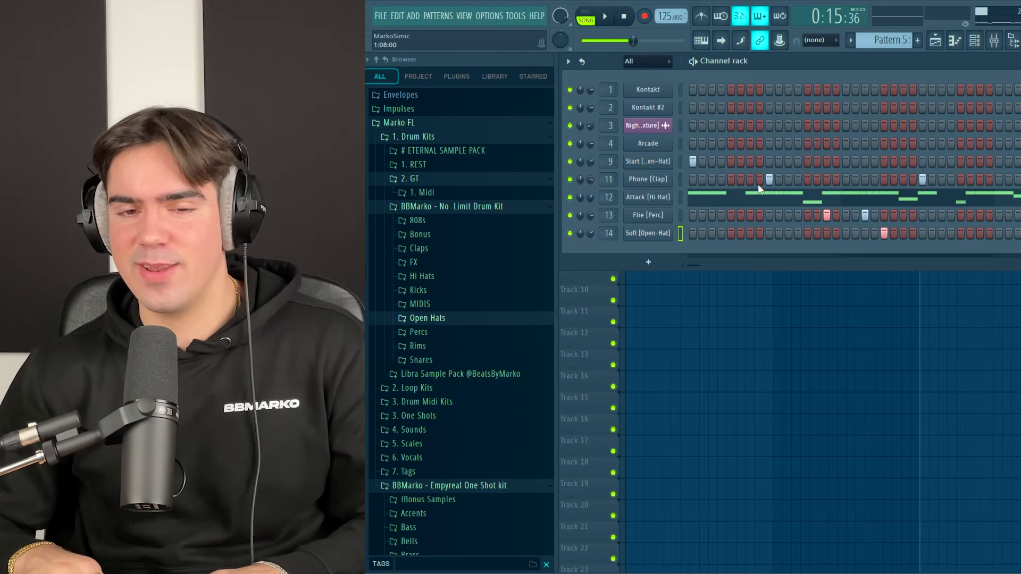
Load the Gear [808] sample and raise the last B4 note before the bassline repeats by one octave to B5
left_click(417, 221)
left_click(441, 259)
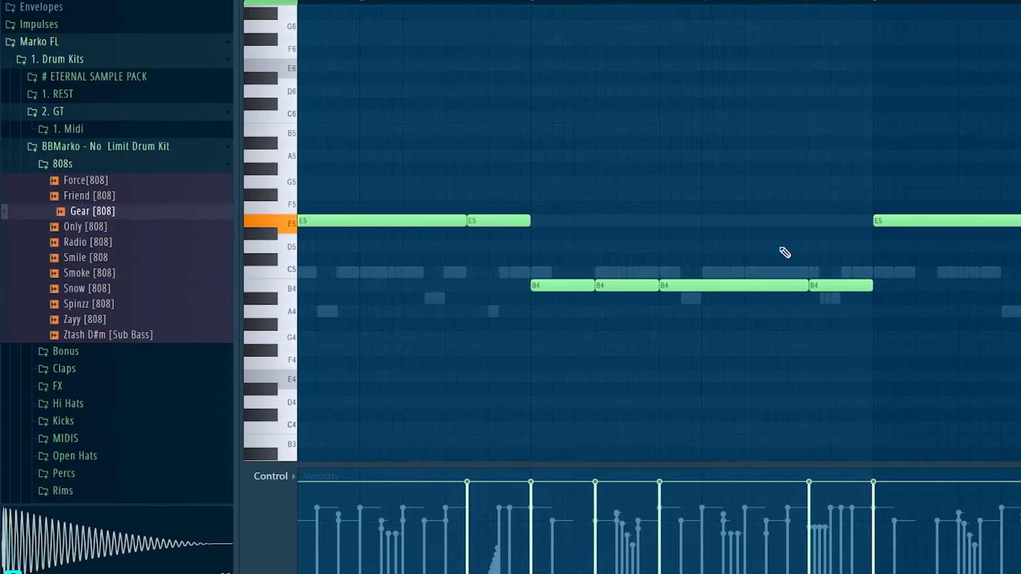
left_click(814, 285)
key("ctrl+Up")
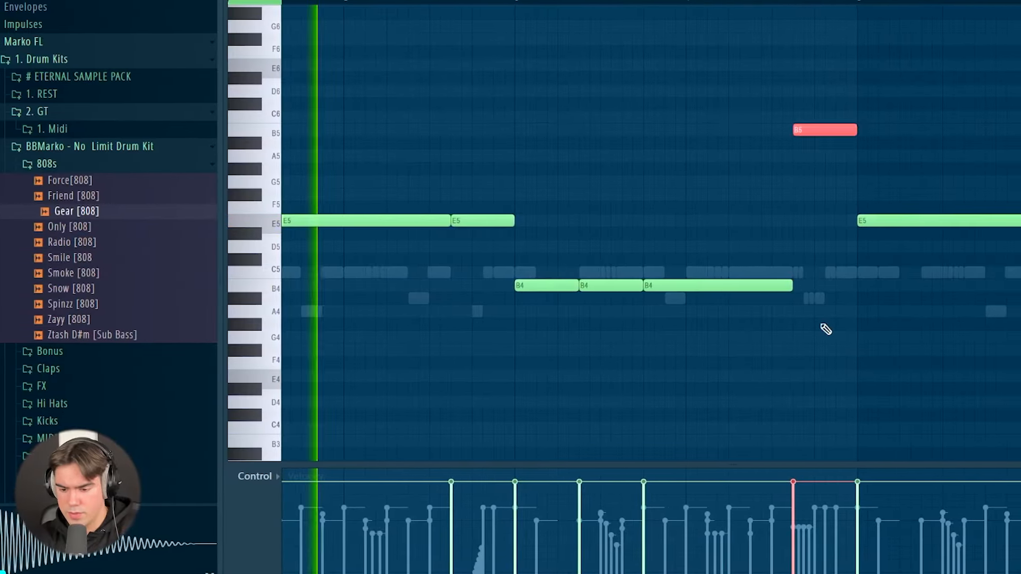
Slice the B5 note before bar 5 of the Gear [808] bassline into three notes: short, longer, short
key("ctrl+d")
scroll(781, 240, "down", 2)
scroll(781, 237, "up", 1)
scroll(588, 194, "up", 1)
key("c")
scroll(553, 190, "up", 4)
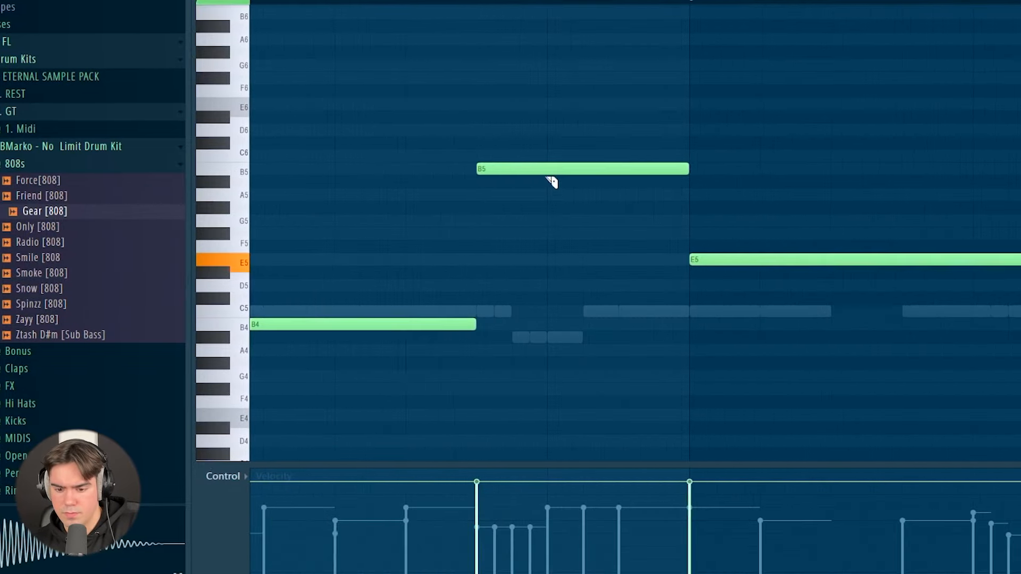
left_click(504, 169)
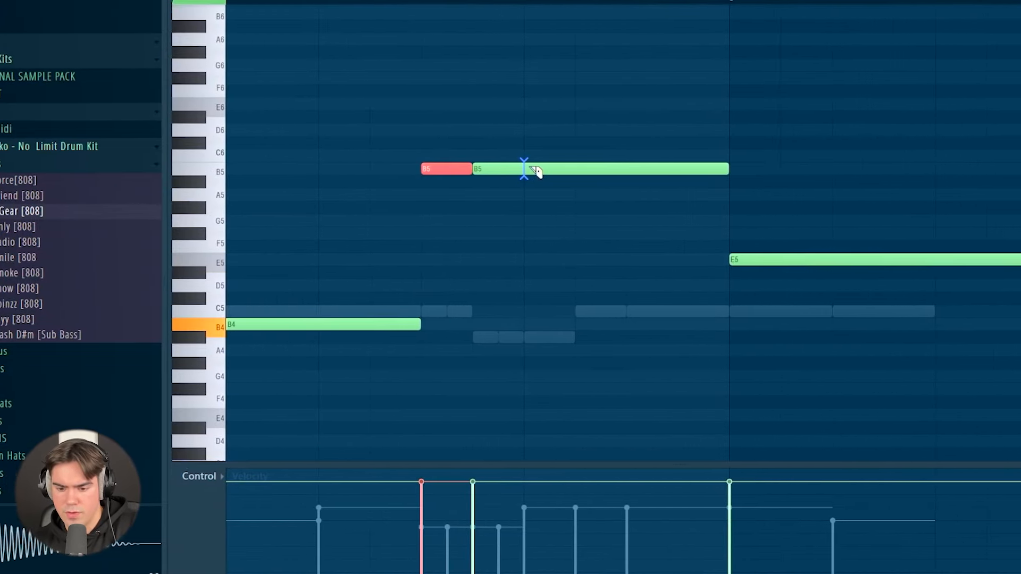
left_click(530, 168)
scroll(551, 189, "down", 4)
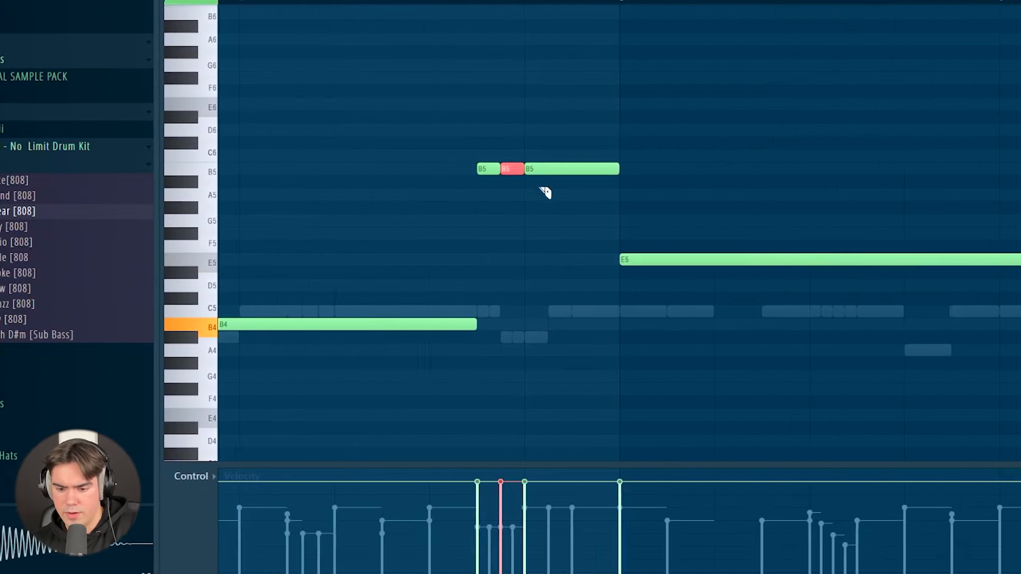
key("ctrl+z")
left_click(565, 172)
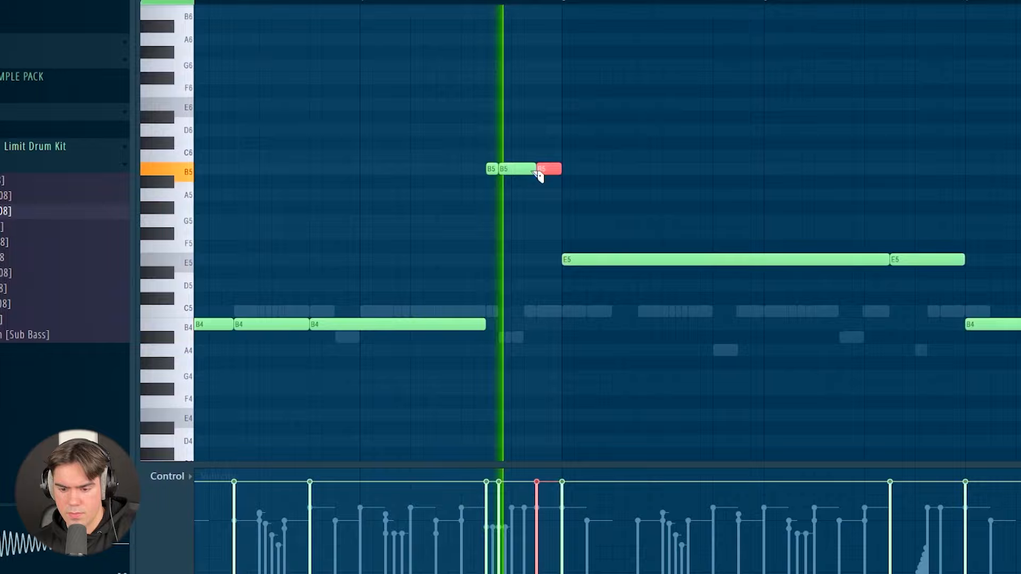
scroll(539, 176, "down", 4)
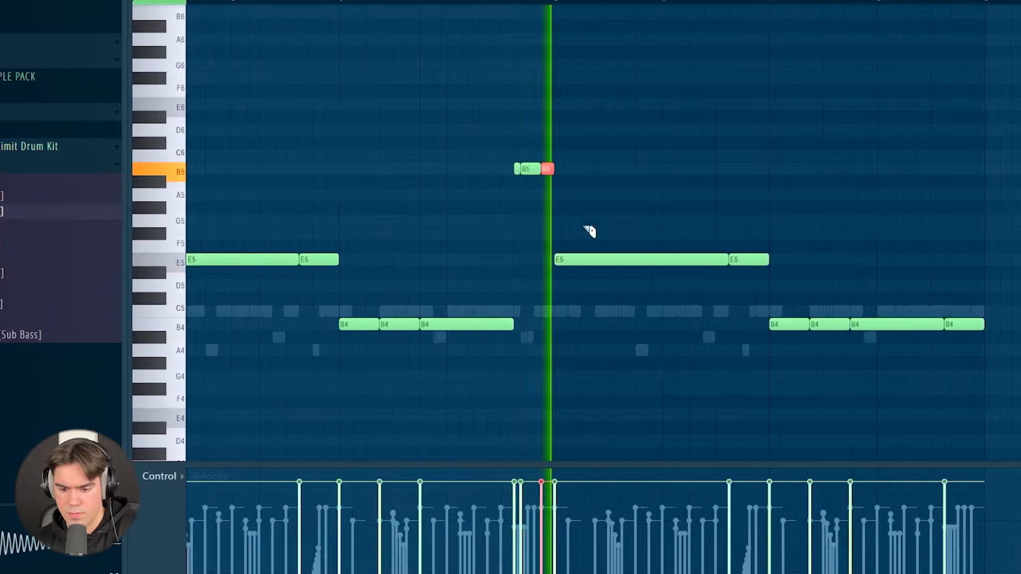
Raise the last B4 note of the repeated bassline by one octave to B5
left_click_drag(812, 307, 824, 334)
key("ctrl+Up")
key("ctrl+d")
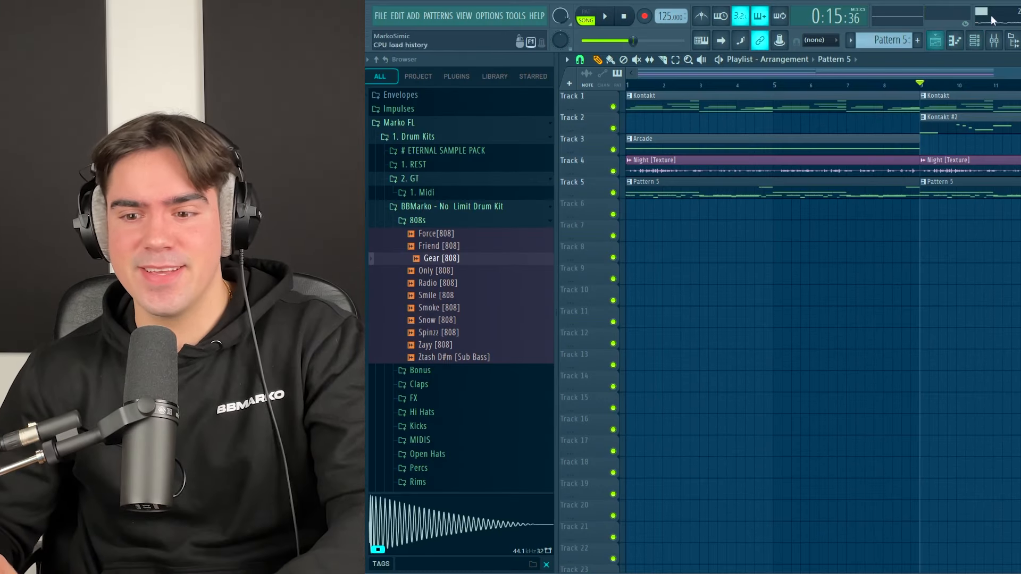
Copy the 808 notes onto the Love [Kick] channel and turn them into short hits all on C5
left_click(489, 270)
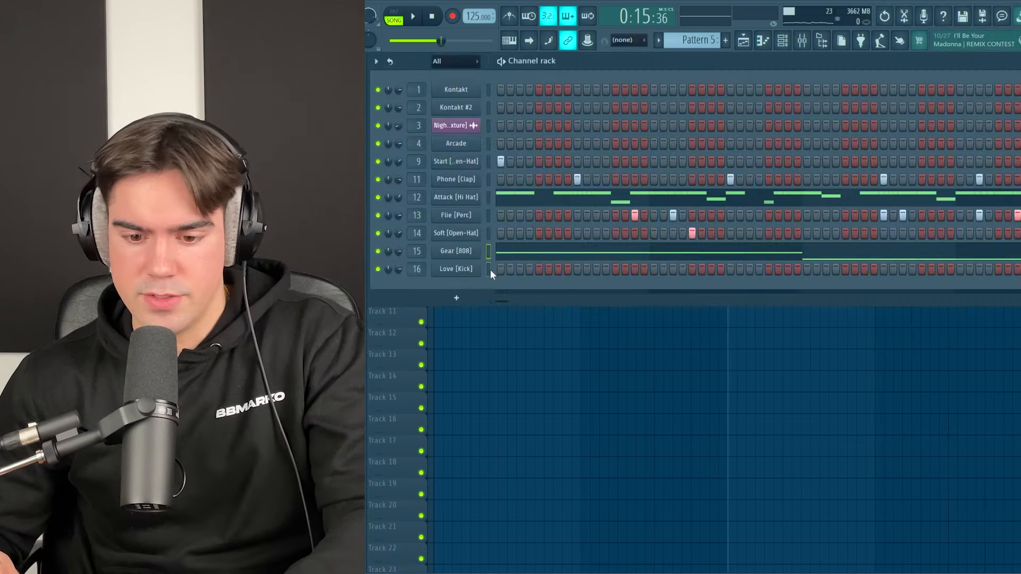
key("ctrl+v")
left_click(541, 273)
key("ctrl+a")
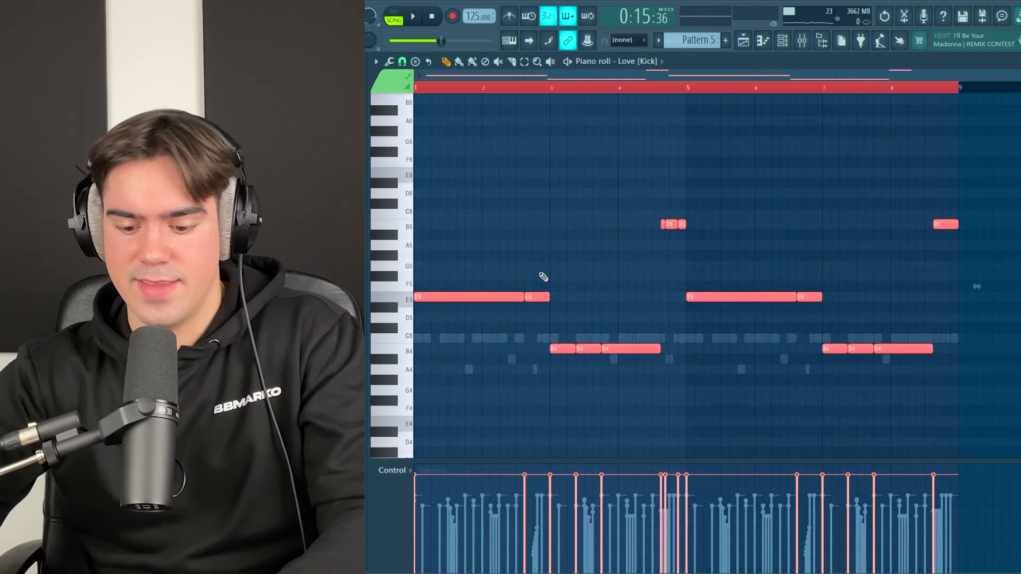
key("alt+t")
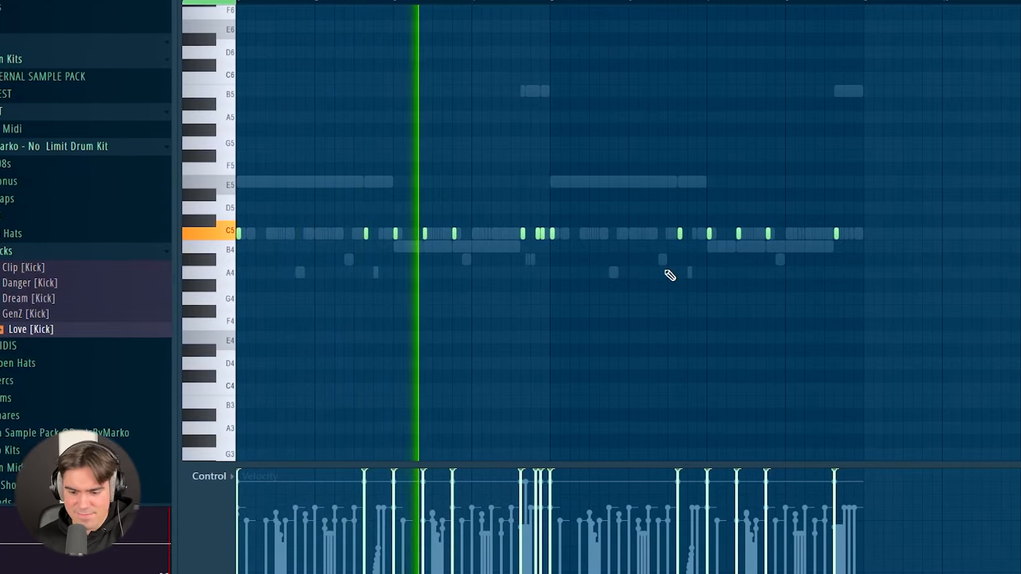
Delete the kick hit that falls on the first of the three short B5 808 notes before bar 5
scroll(518, 237, "up", 5)
right_click(588, 235)
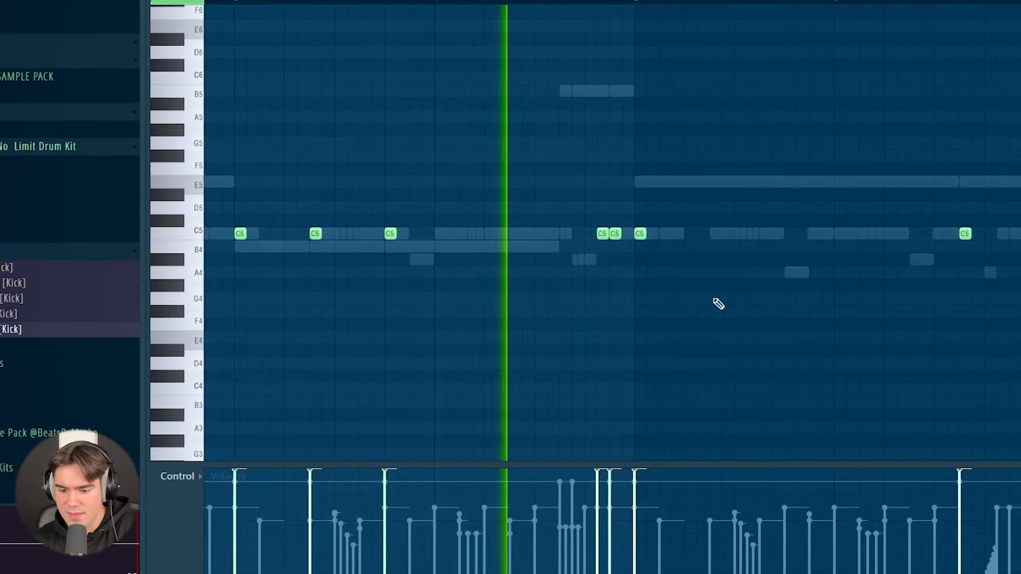
scroll(748, 318, "down", 4)
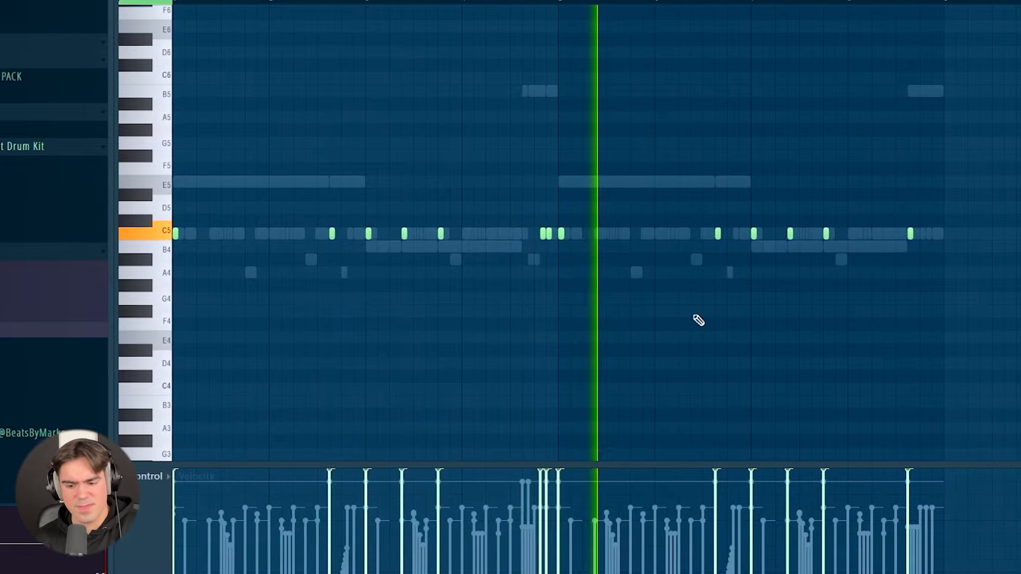
Examine the full playlist arrangement, especially the Track 5 transition and drum break leading into bar 33
scroll(531, 314, "down", 2)
scroll(503, 239, "up", 4)
scroll(491, 207, "down", 3)
left_click_drag(489, 215, 524, 249)
left_click(493, 266, "ctrl")
scroll(511, 272, "down", 1)
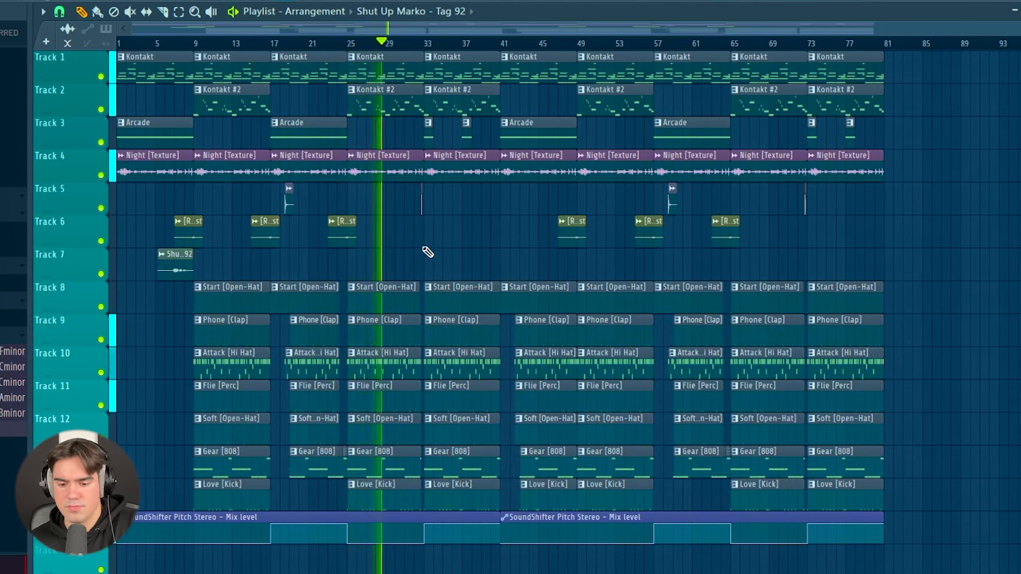
scroll(427, 251, "up", 6)
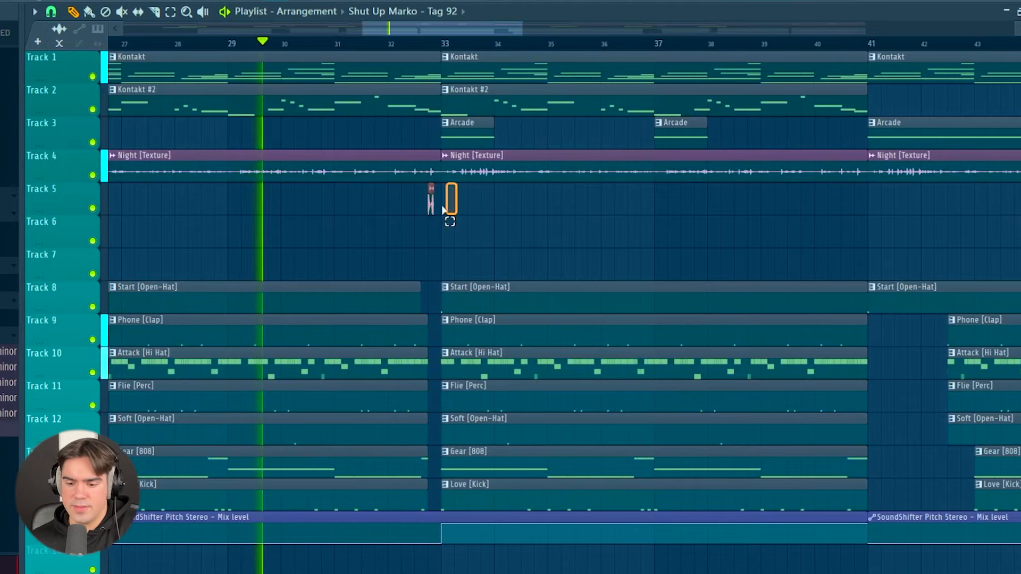
scroll(460, 226, "down", 6)
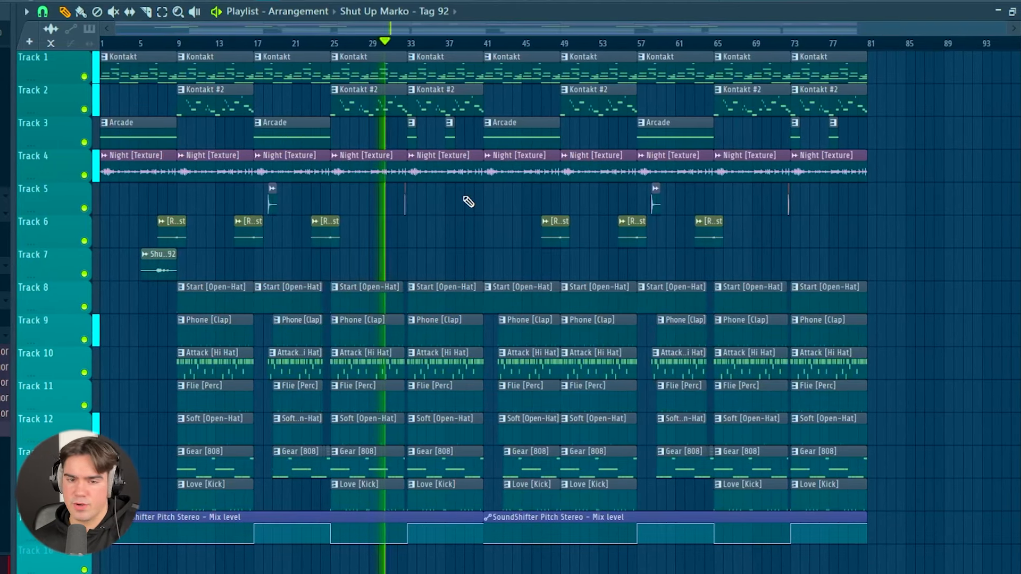